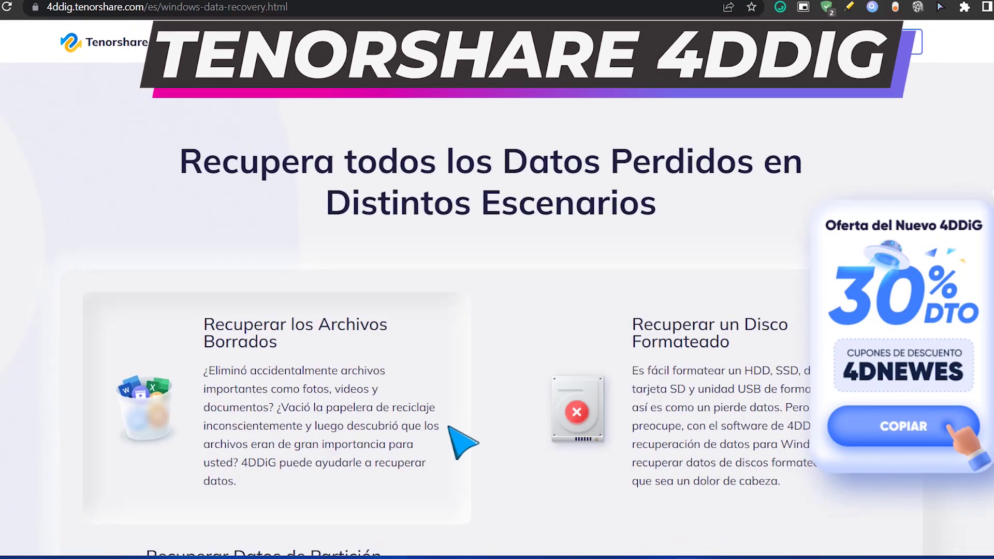
Step: Examine the 4DDiG Windows data recovery page's recovery scenarios, supported file types, features and usage steps
scroll(449, 428, "down", 3)
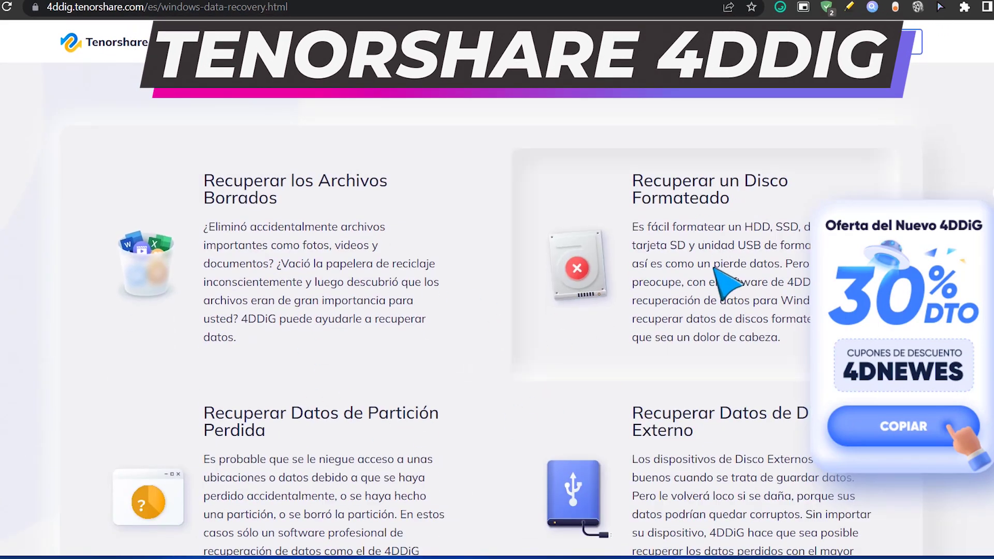
scroll(724, 259, "down", 3)
scroll(688, 409, "down", 3)
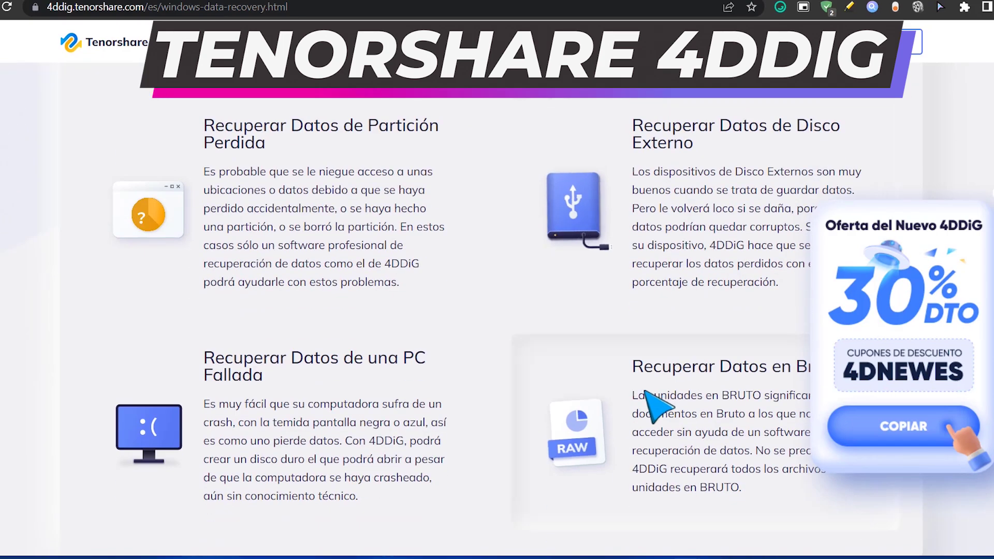
scroll(695, 399, "down", 4)
scroll(696, 411, "down", 8)
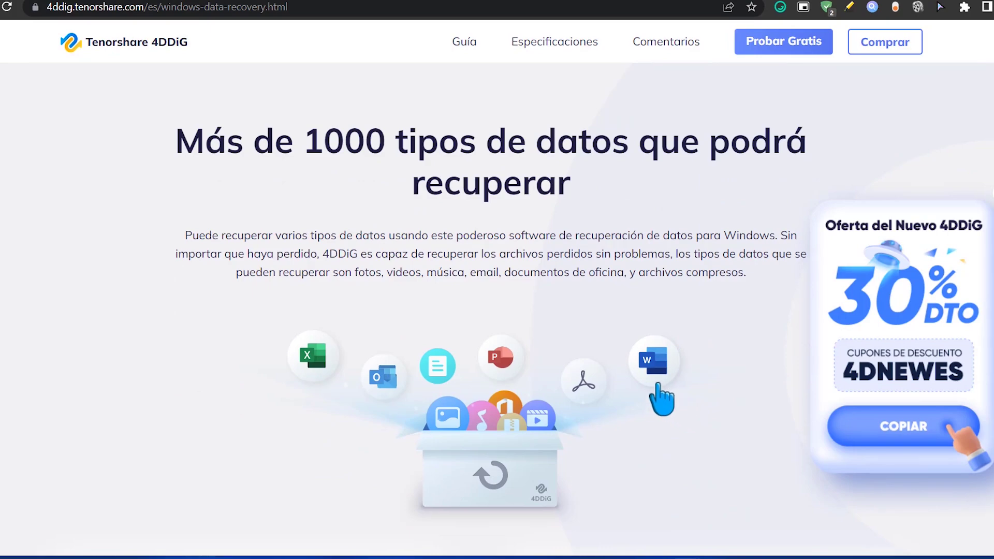
scroll(657, 401, "down", 12)
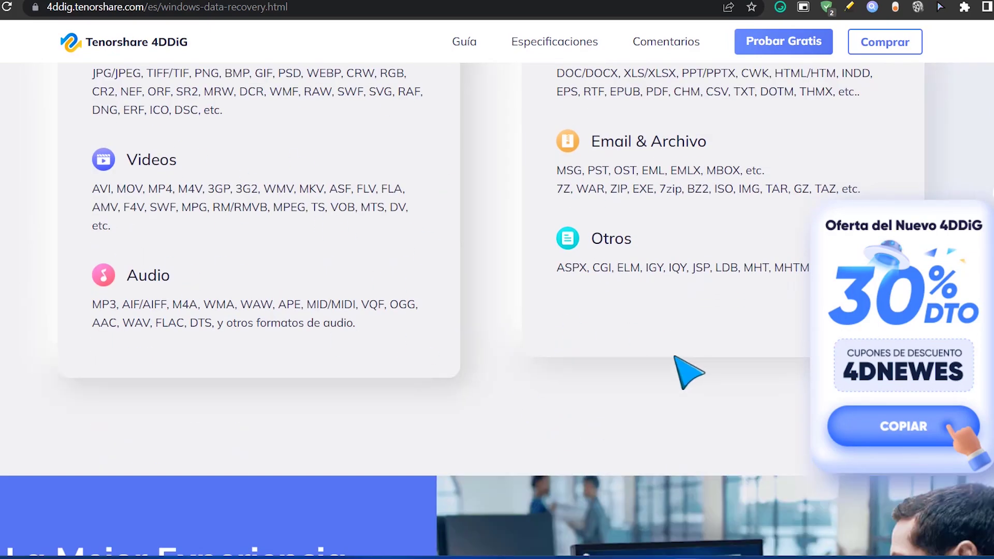
scroll(673, 344, "up", 4)
scroll(668, 295, "down", 7)
scroll(672, 303, "down", 13)
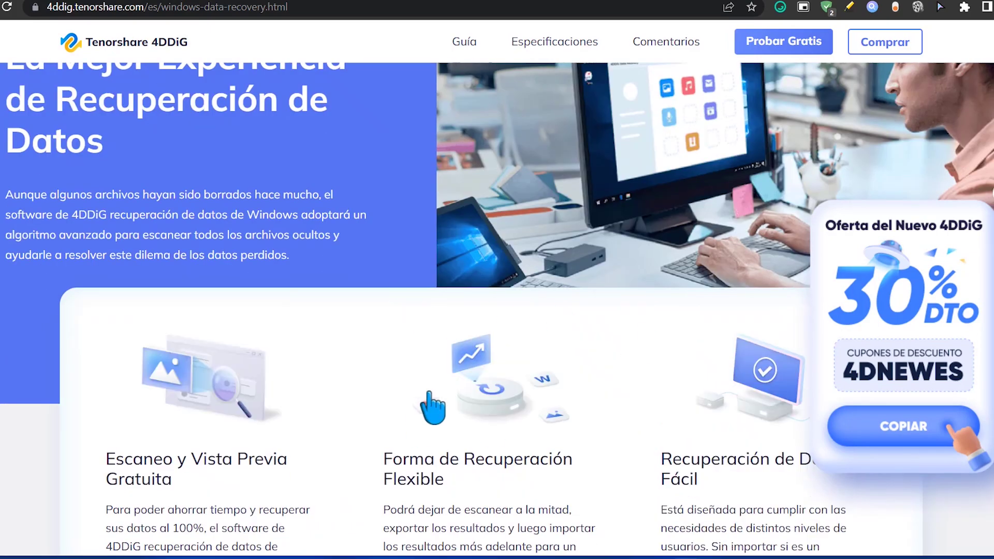
scroll(472, 295, "down", 6)
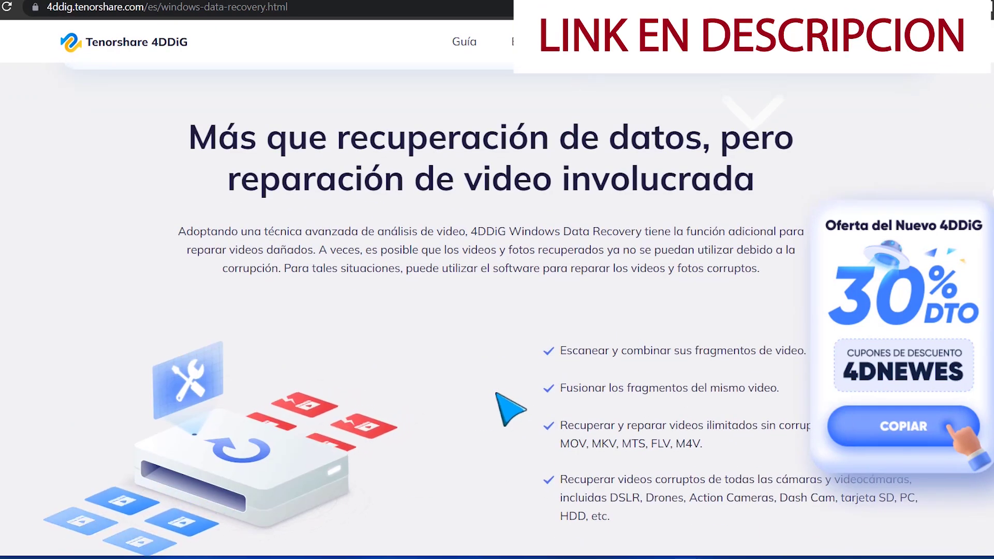
scroll(510, 401, "down", 20)
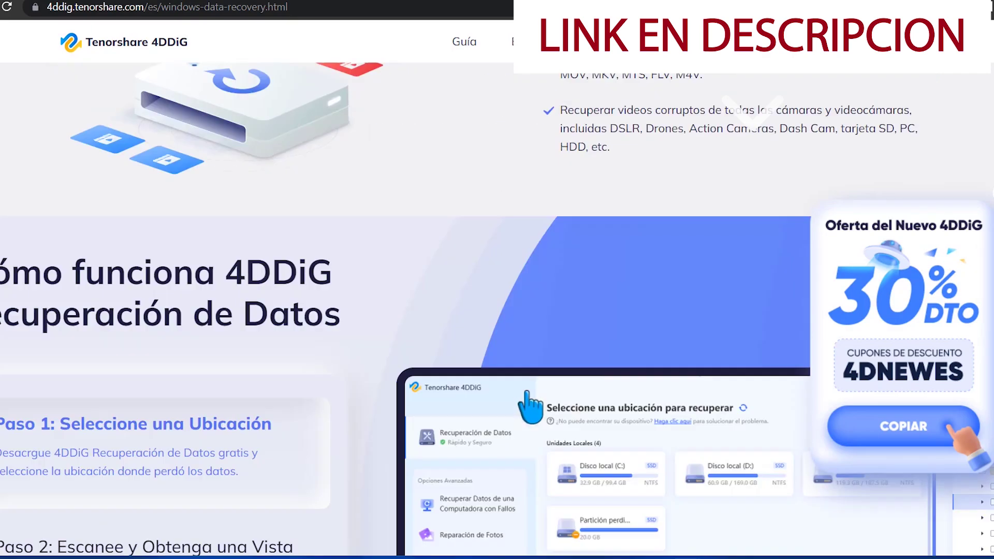
scroll(535, 409, "down", 15)
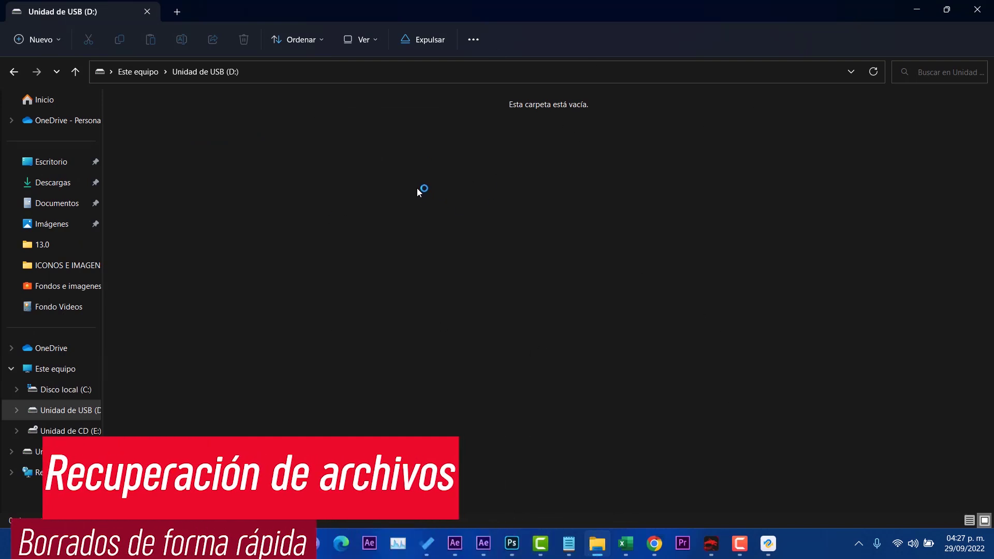
Step: Switch to Tenorshare 4DDiG and postpone the offered version update so the recovery location screen is accessible
key("alt+Up")
double_click(385, 129)
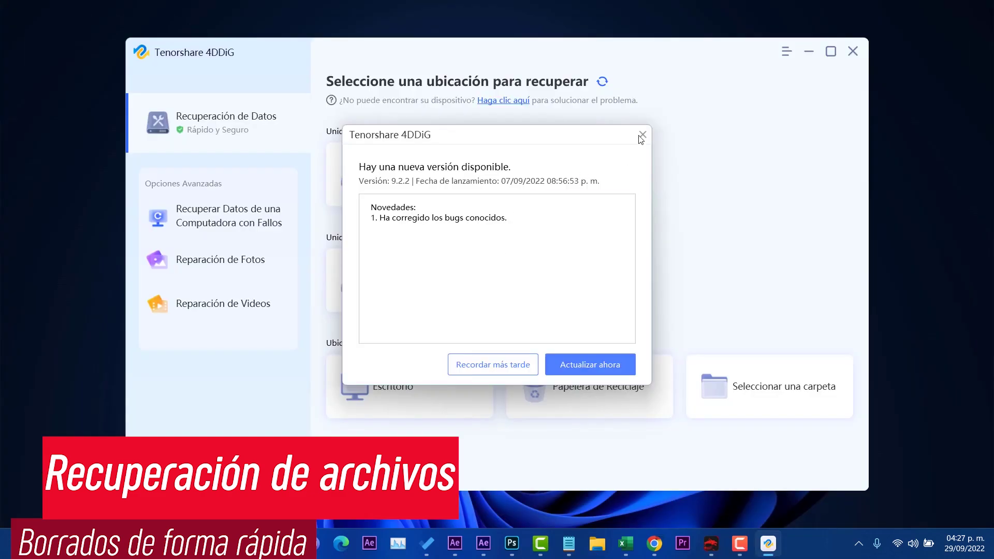
left_click(492, 362)
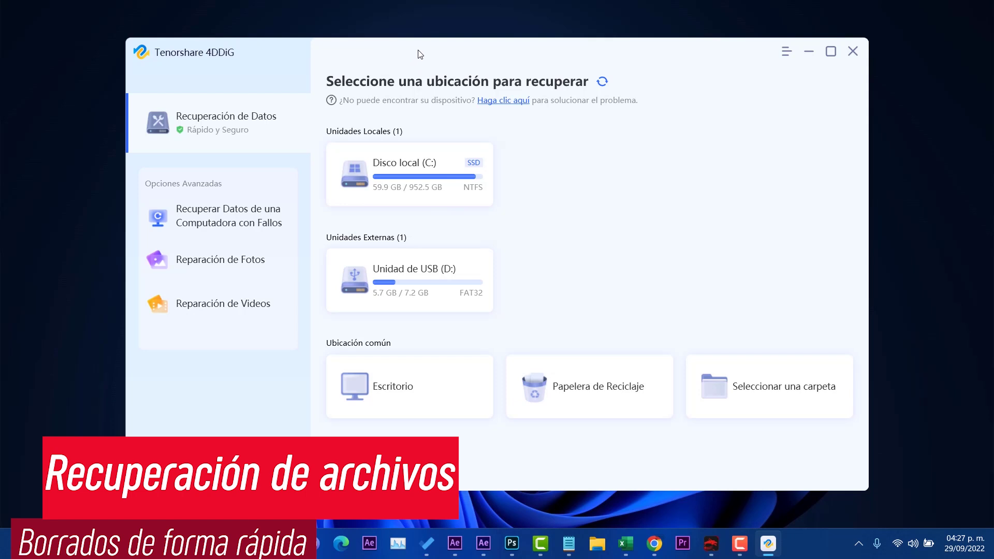
left_click_drag(418, 54, 431, 59)
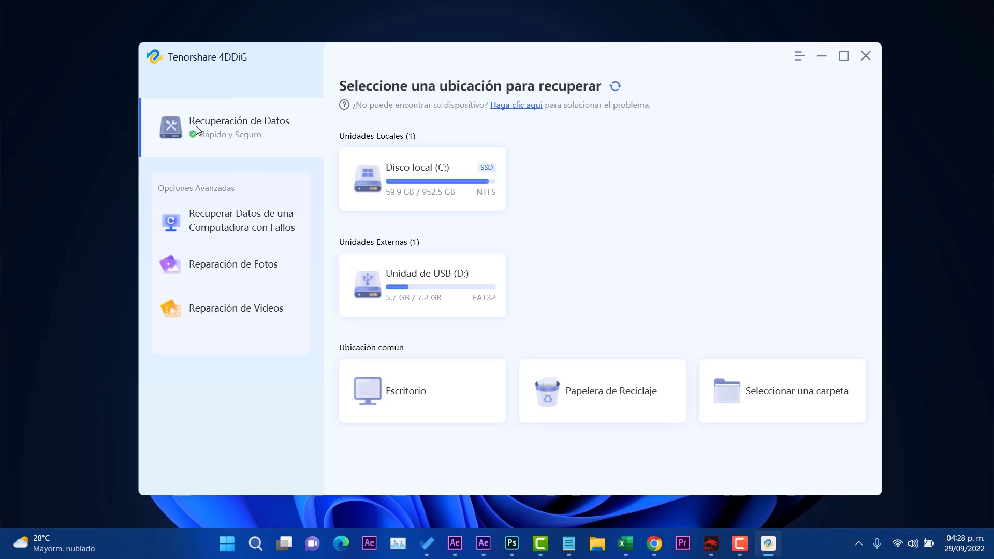
Step: Scan the external drive Unidad de USB (D:) for Foto, Vídeo and Documento files, excluding Audio and Otro
left_click(248, 224)
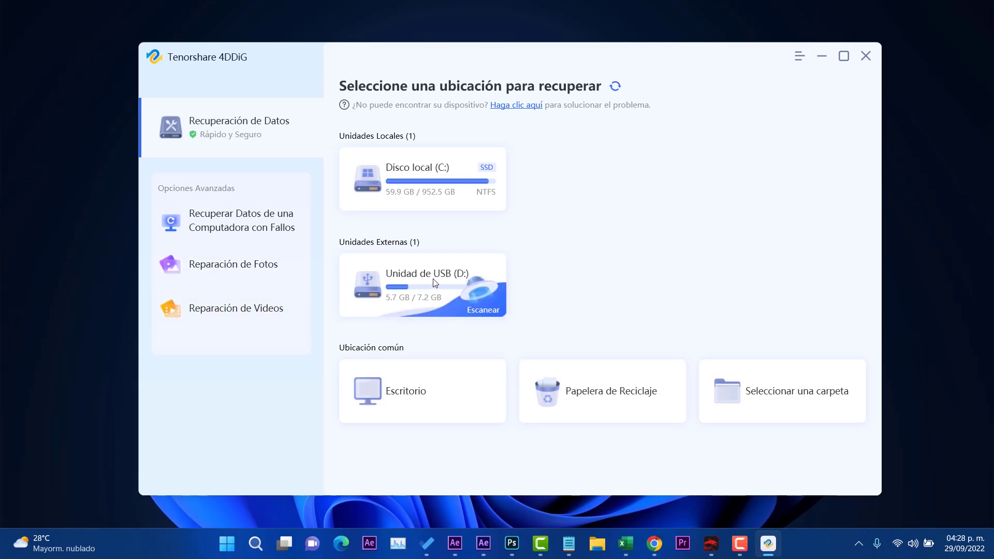
left_click(478, 306)
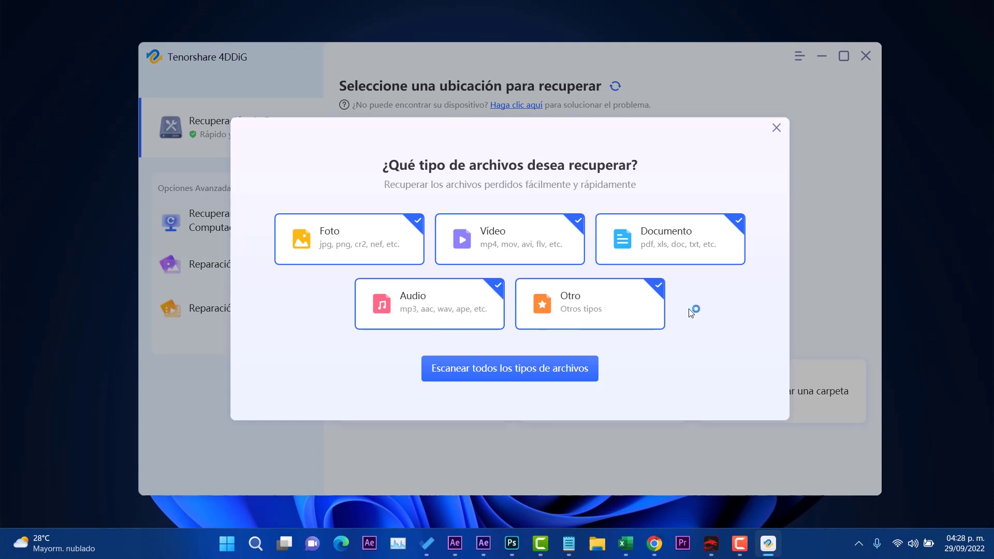
left_click(638, 308)
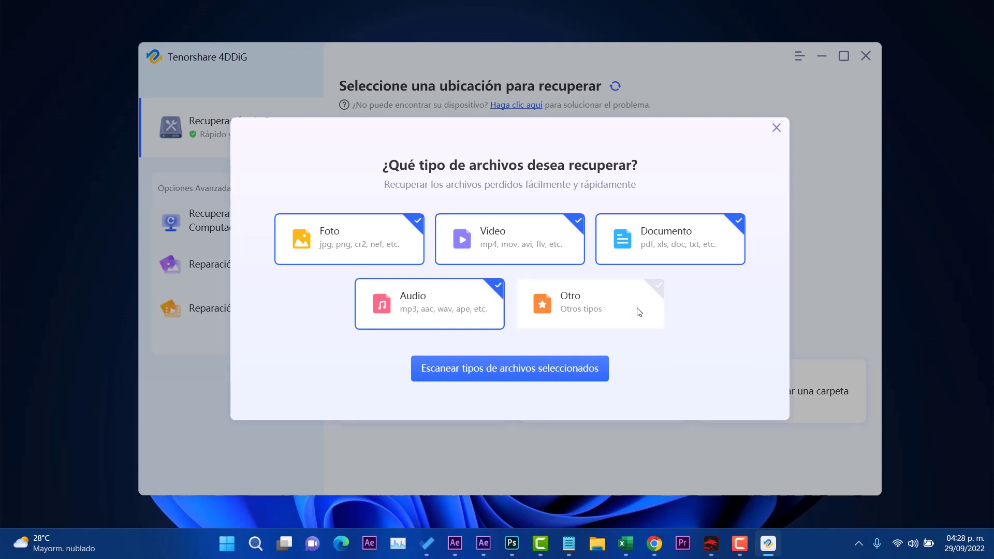
left_click(441, 305)
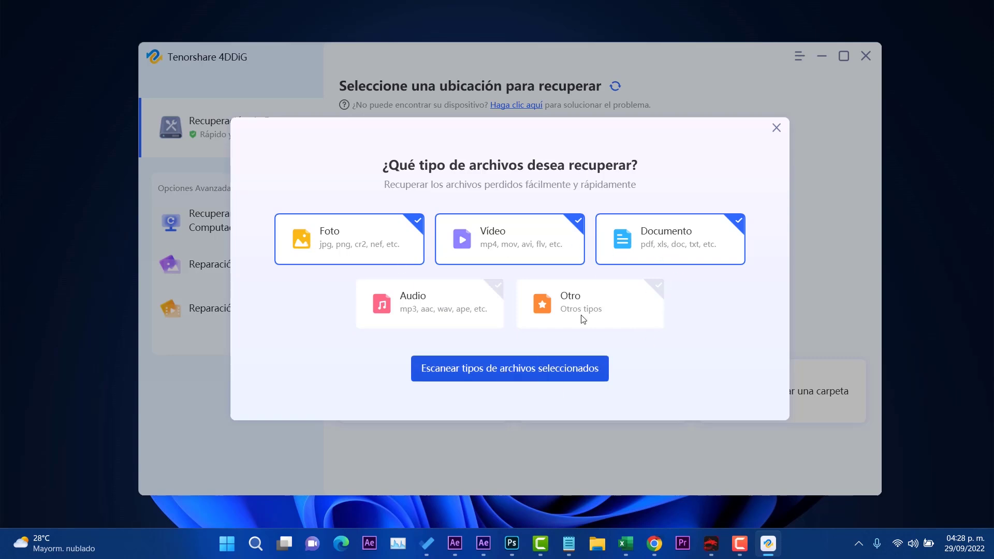
left_click(518, 376)
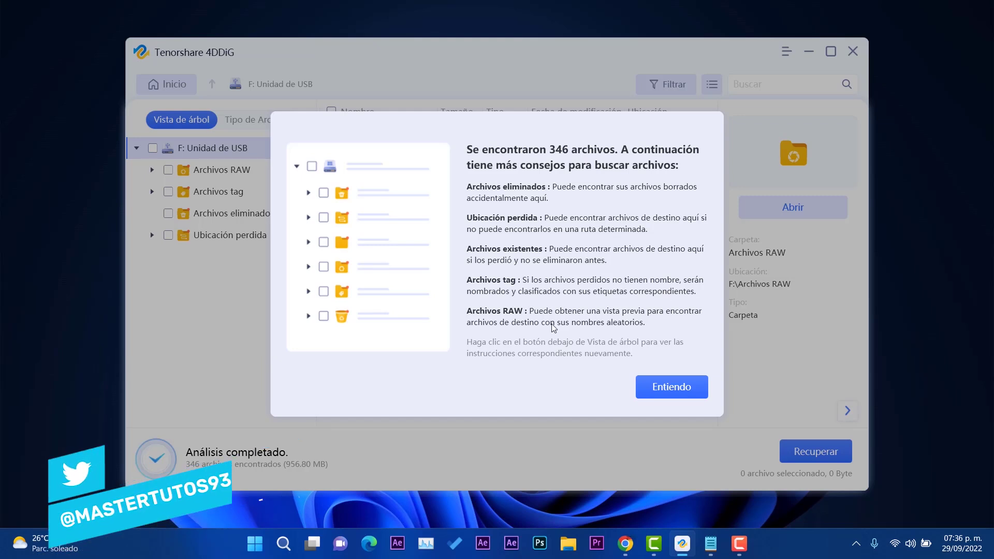
Step: Dismiss the search tips and browse the scan results by file type, down to the PNG folder under Foto
left_click(670, 386)
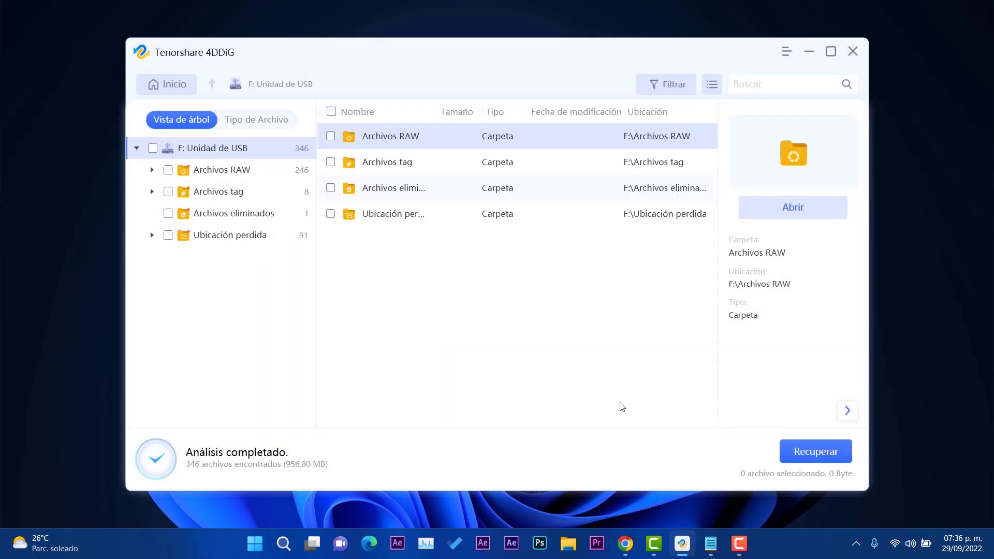
left_click(274, 125)
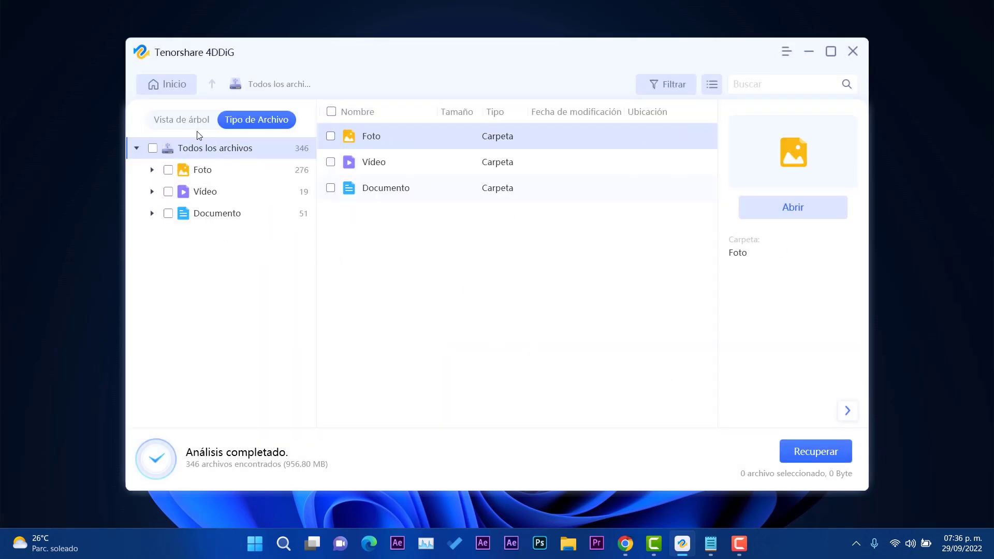
left_click(152, 170)
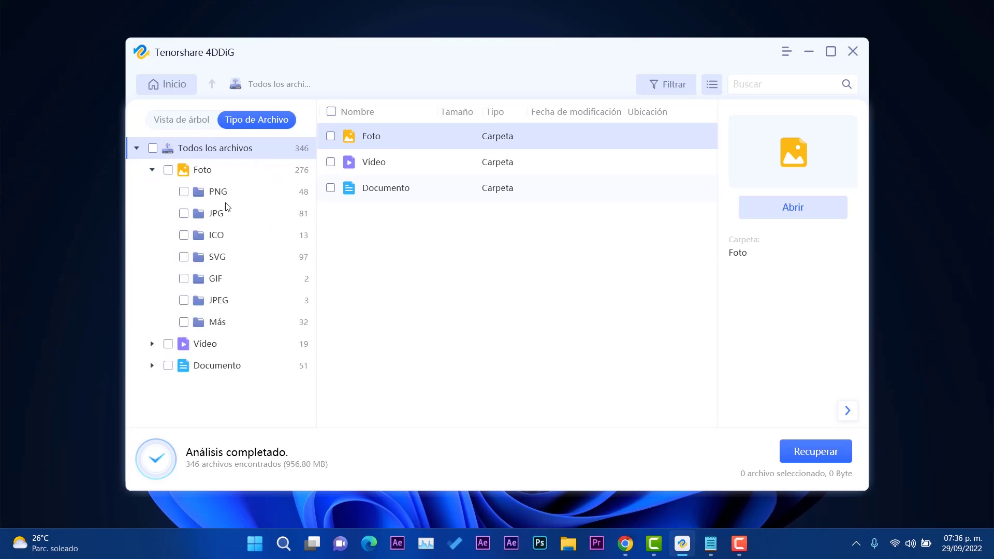
left_click(220, 192)
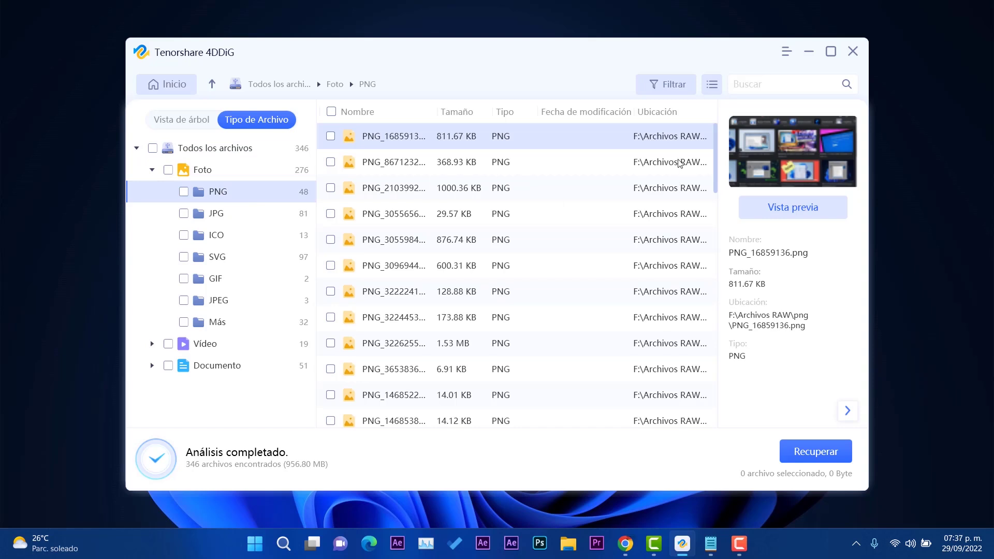
Step: Check the thumbnails of several found PNG images and view PNG_322445312.png in the full preview, closing it again
left_click(424, 170)
left_click(456, 226)
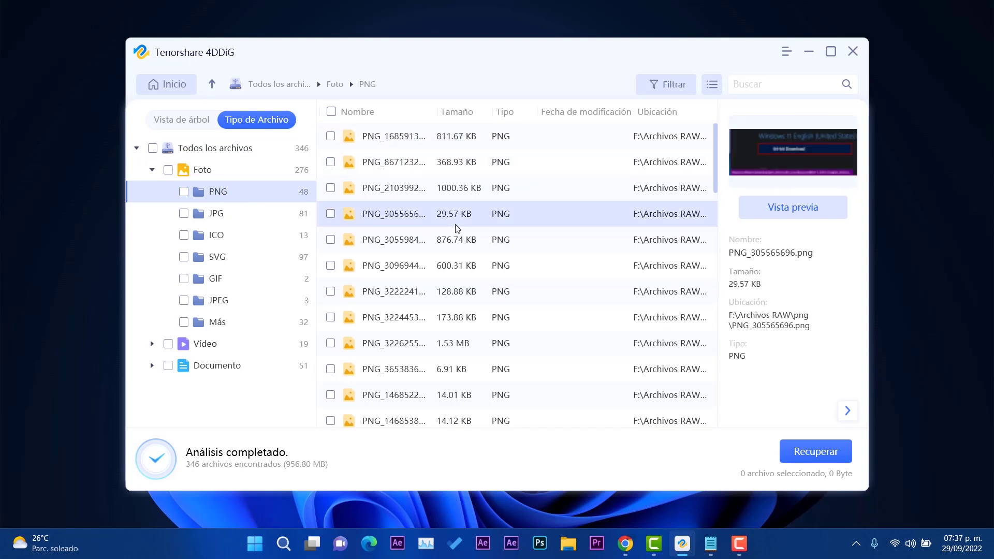
left_click(450, 242)
left_click(435, 283)
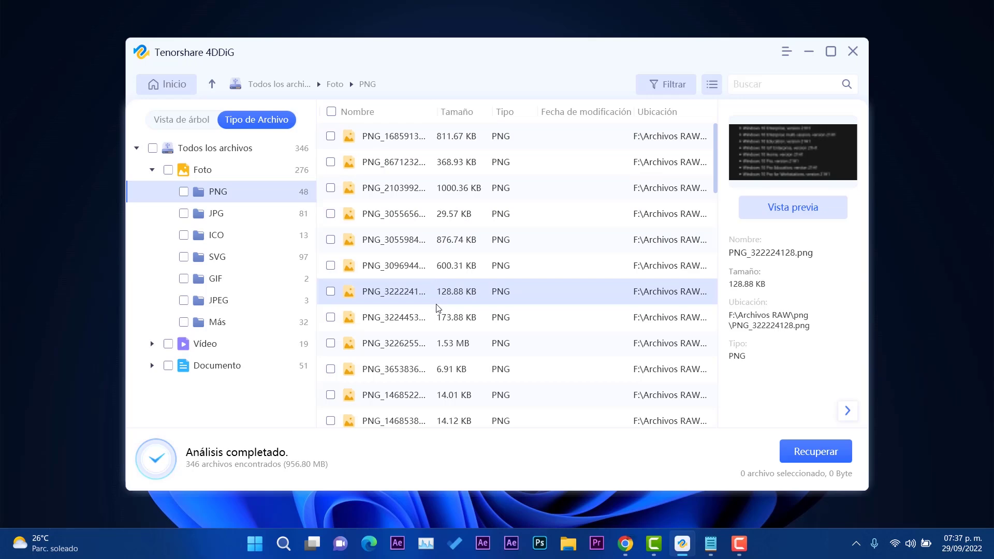
left_click(438, 318)
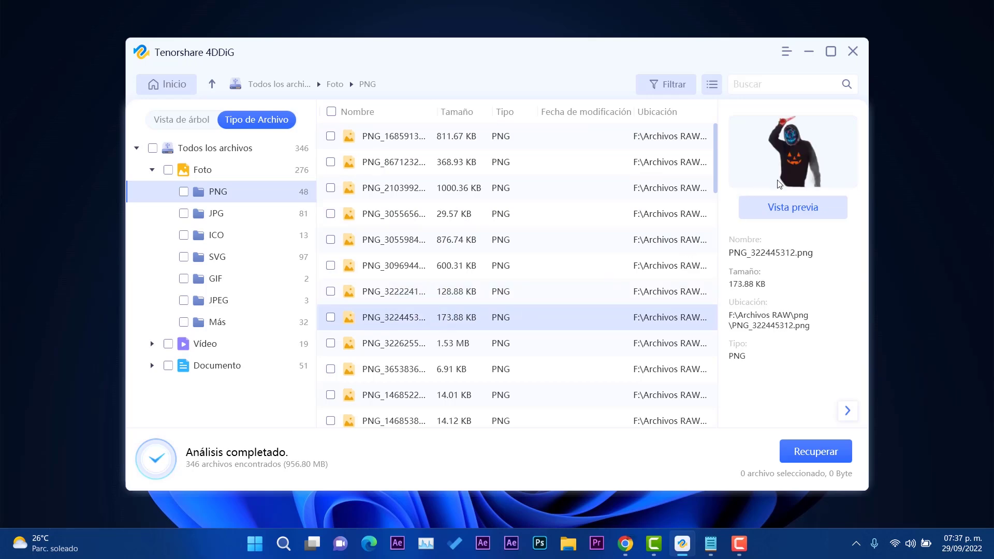
left_click(783, 212)
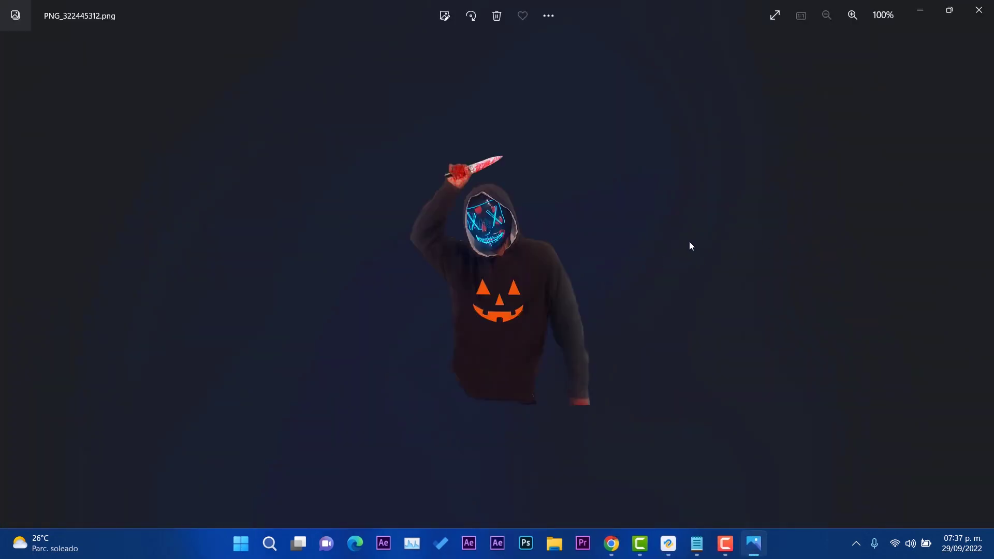
left_click(978, 10)
scroll(409, 319, "up", 3)
left_click(408, 318)
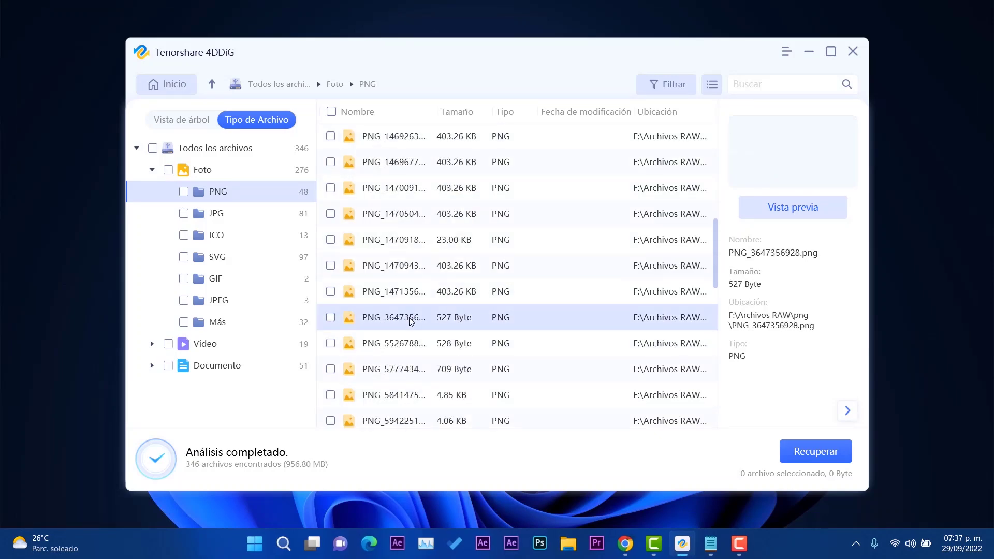
left_click(414, 366)
scroll(414, 368, "down", 5)
left_click(414, 369)
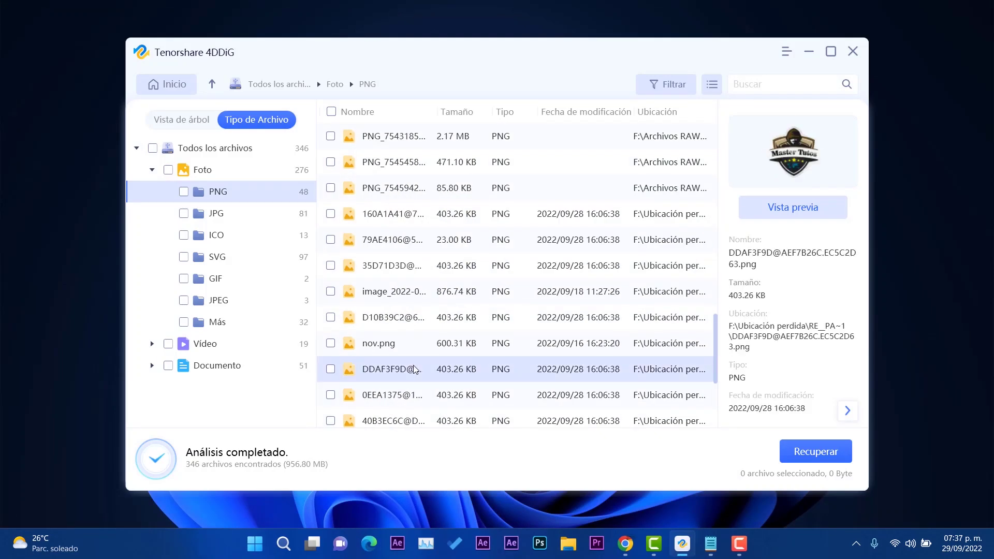
Step: Look through the found files in the JPG folder, including a full preview of 2017-08-09_322052096.jpg
left_click(219, 216)
left_click(472, 192)
left_click(454, 240)
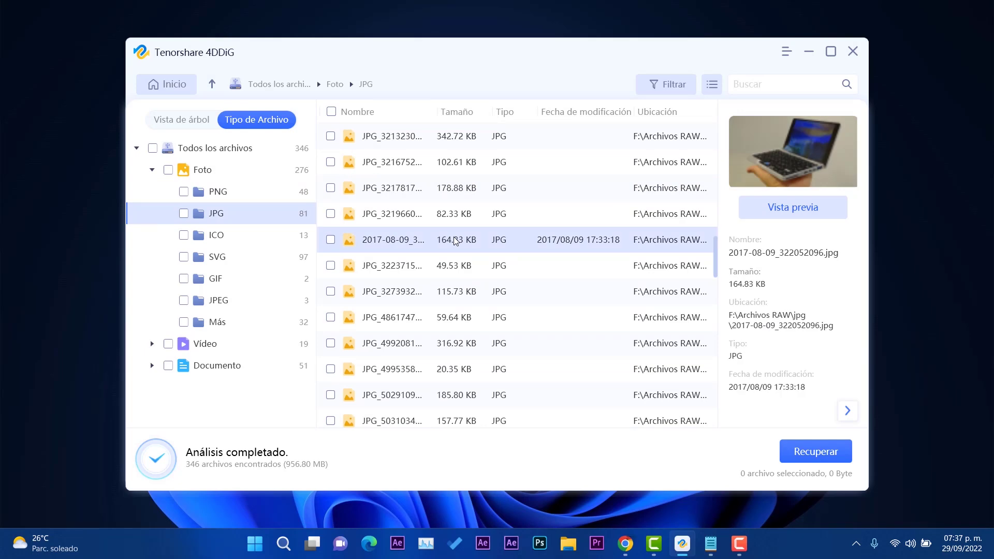
left_click(790, 211)
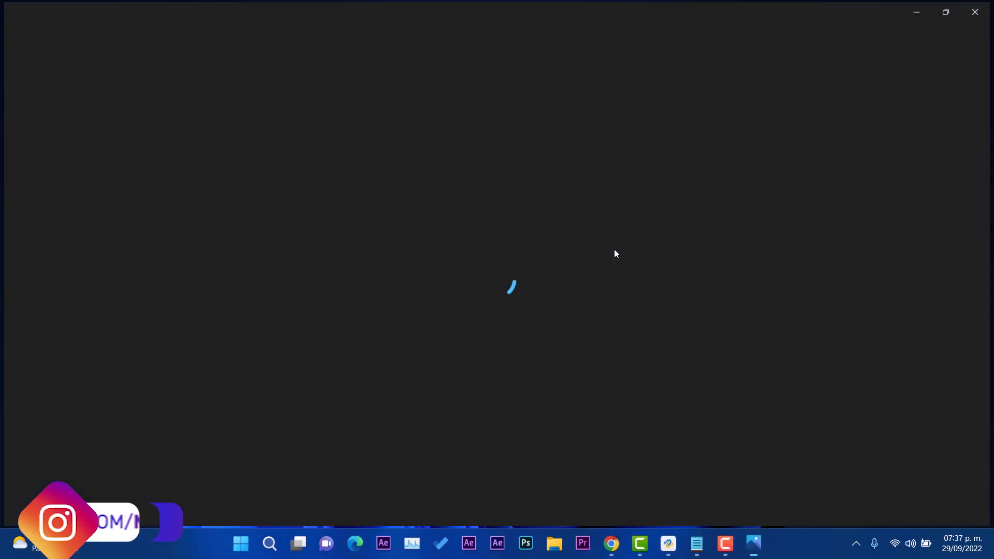
left_click(978, 10)
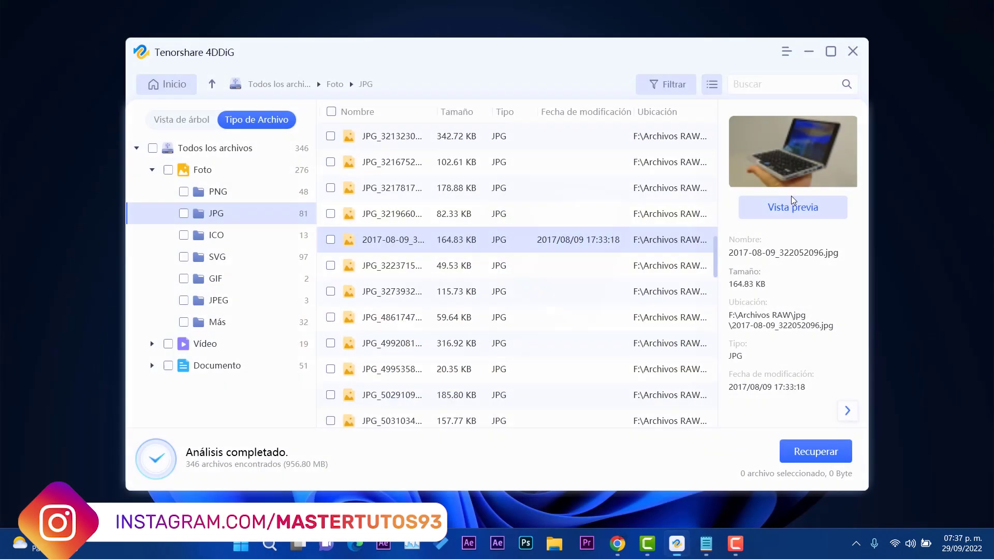
scroll(455, 289, "down", 9)
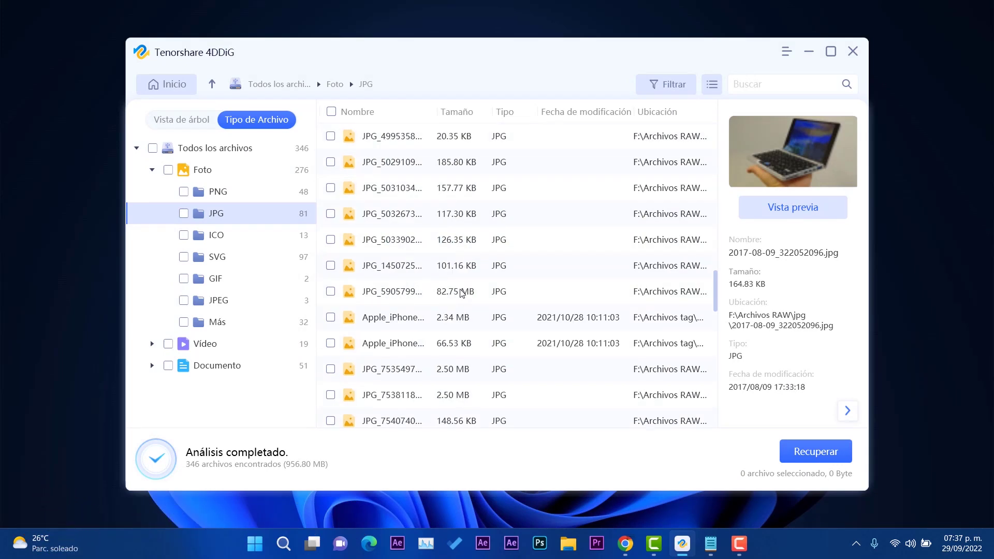
scroll(457, 304, "down", 3)
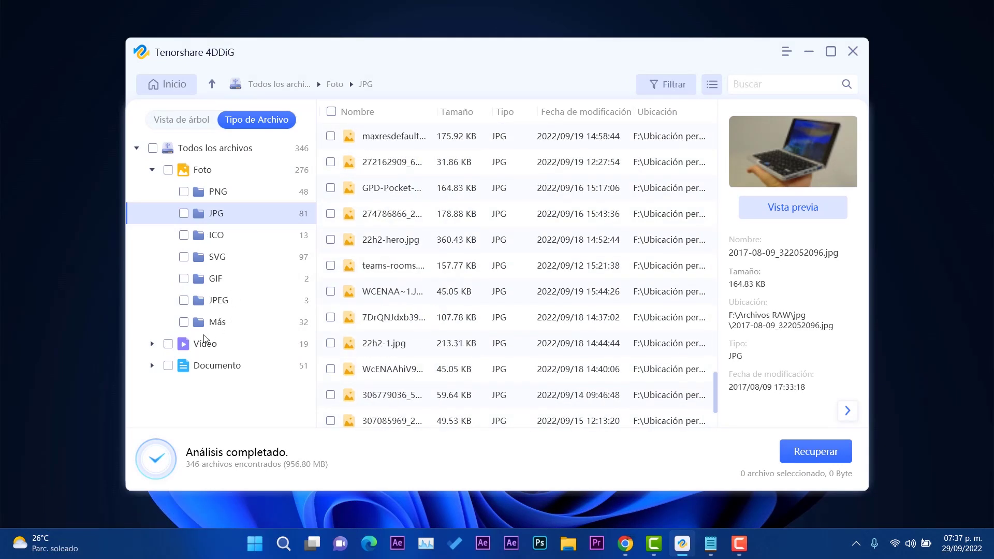
Step: Expand the Vídeo category and inspect the details of M4V_174444544.m4v in its M4V folder
left_click(153, 343)
left_click(232, 367)
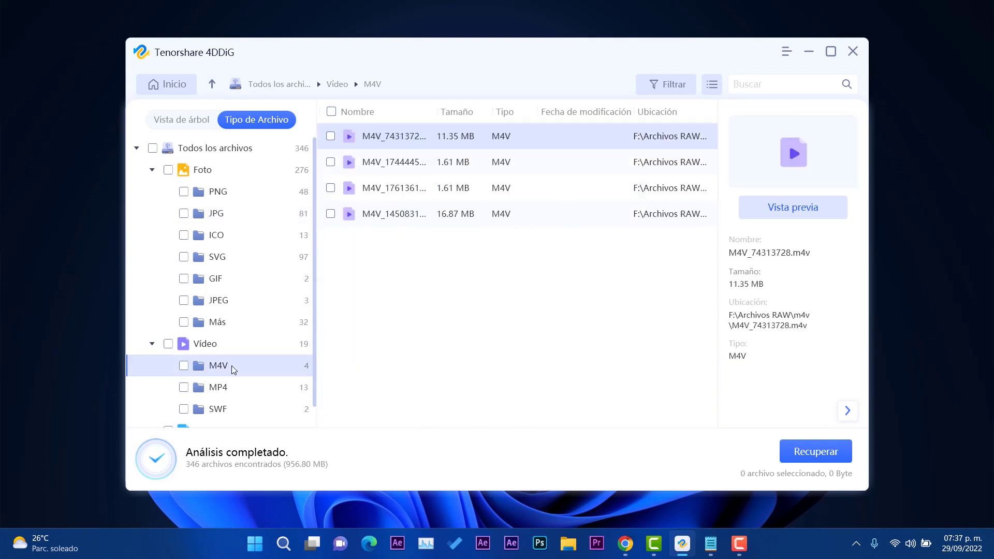
left_click(529, 165)
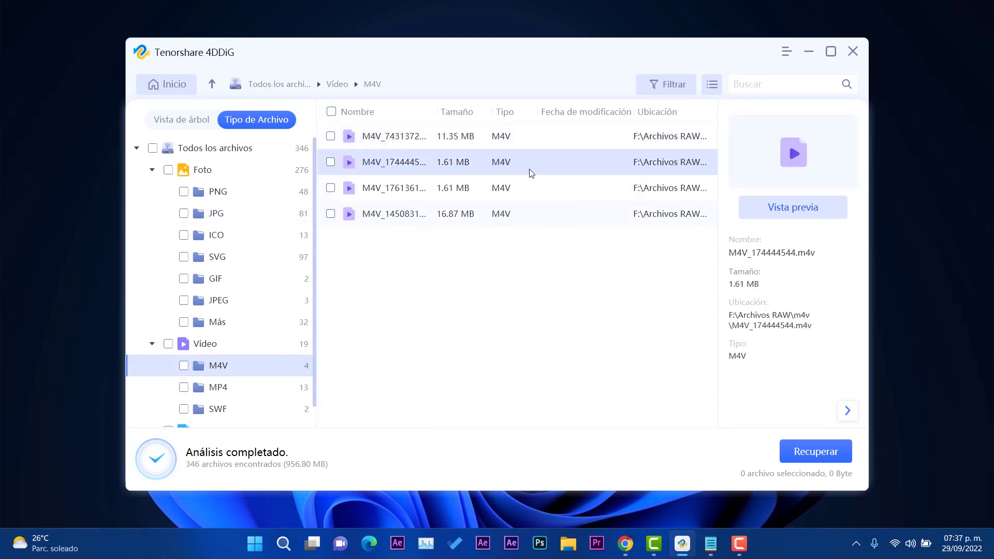
Step: Expand the Documento category and list the found files in its PDF folder
scroll(243, 358, "down", 1)
left_click(158, 413)
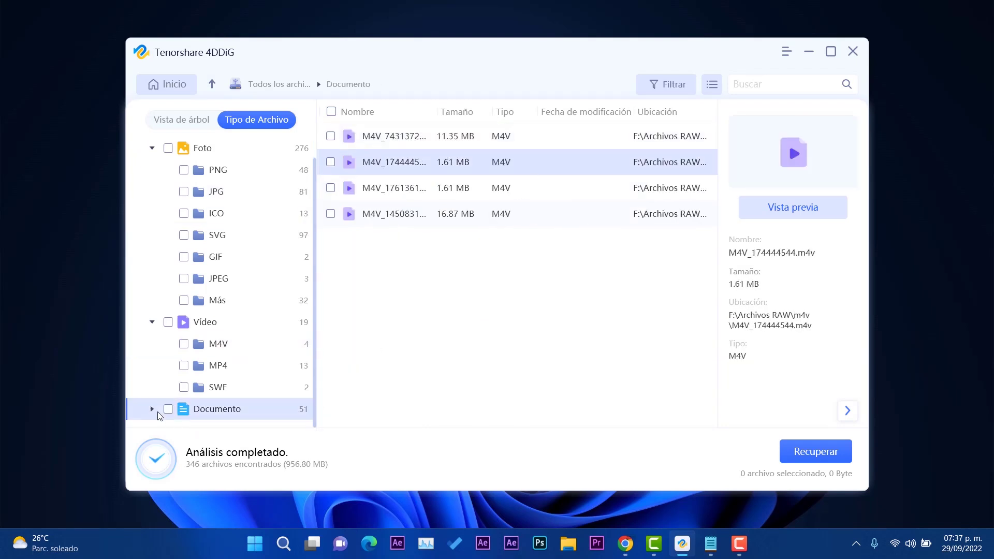
double_click(368, 166)
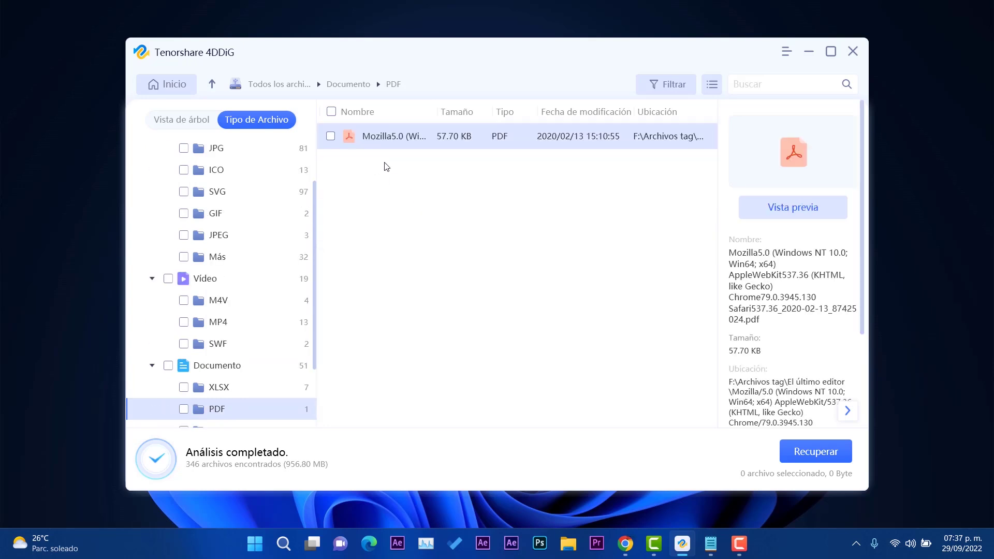
Step: List the found files in the DOCX and TXT folders of the Documento category
scroll(256, 409, "down", 2)
left_click(222, 346)
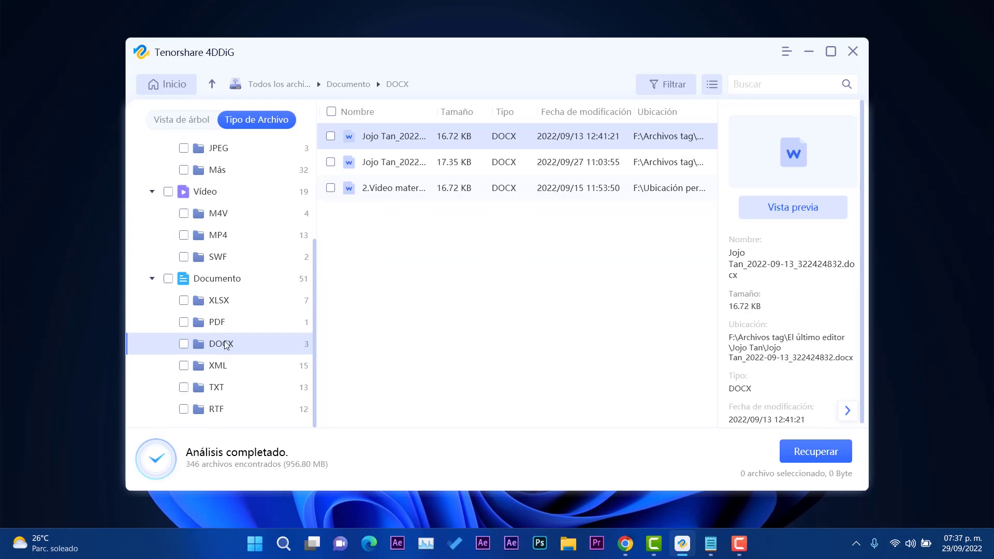
left_click(231, 388)
Step: Select all found files in the PNG, JPG, MP4, PDF and DOCX folders for recovery
scroll(276, 317, "up", 4)
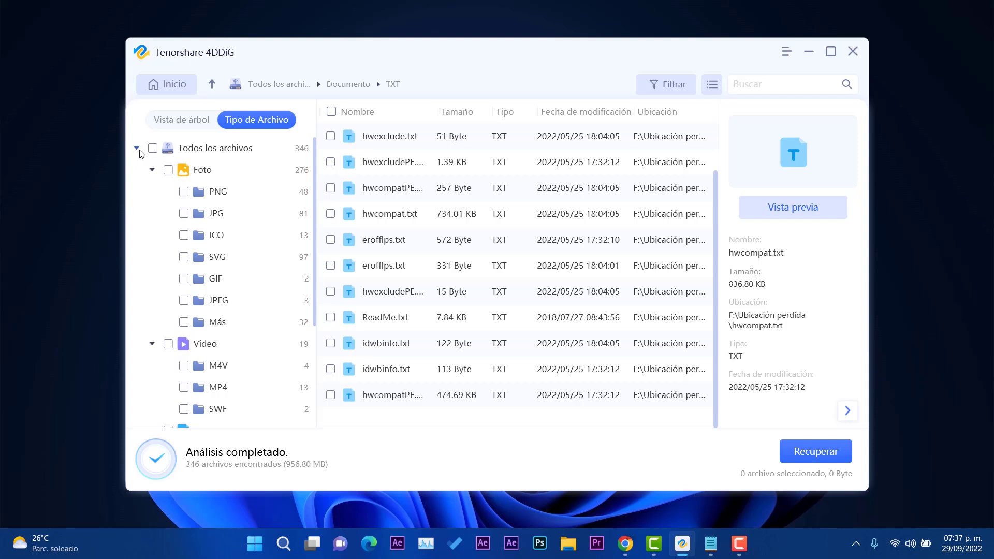
left_click(188, 199)
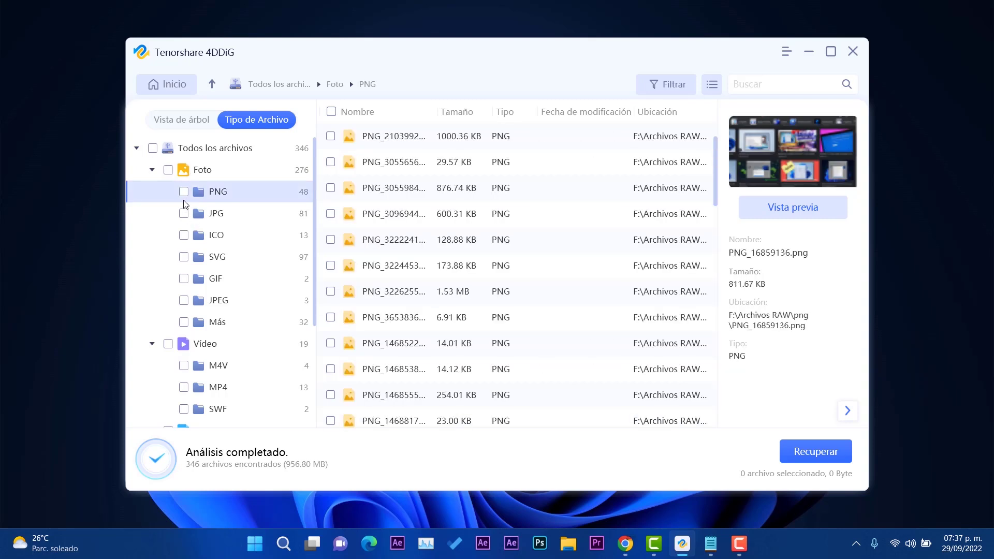
left_click(183, 192)
left_click(183, 213)
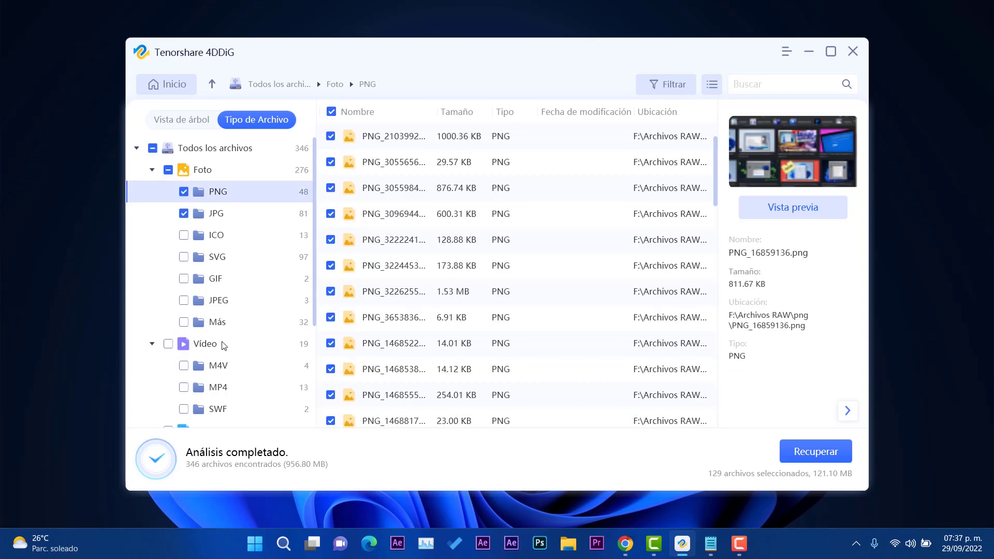
scroll(215, 342, "down", 3)
left_click(183, 235)
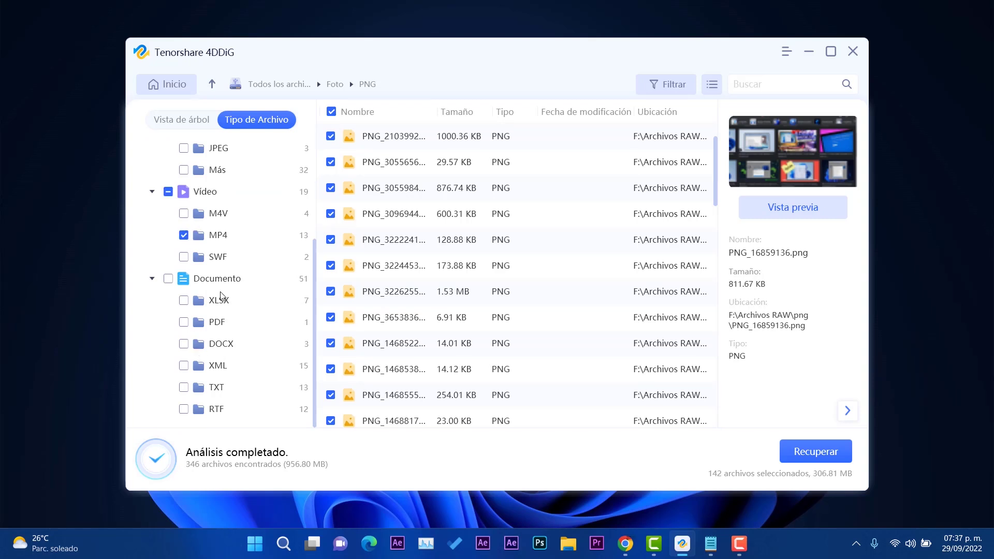
left_click(184, 323)
left_click(184, 344)
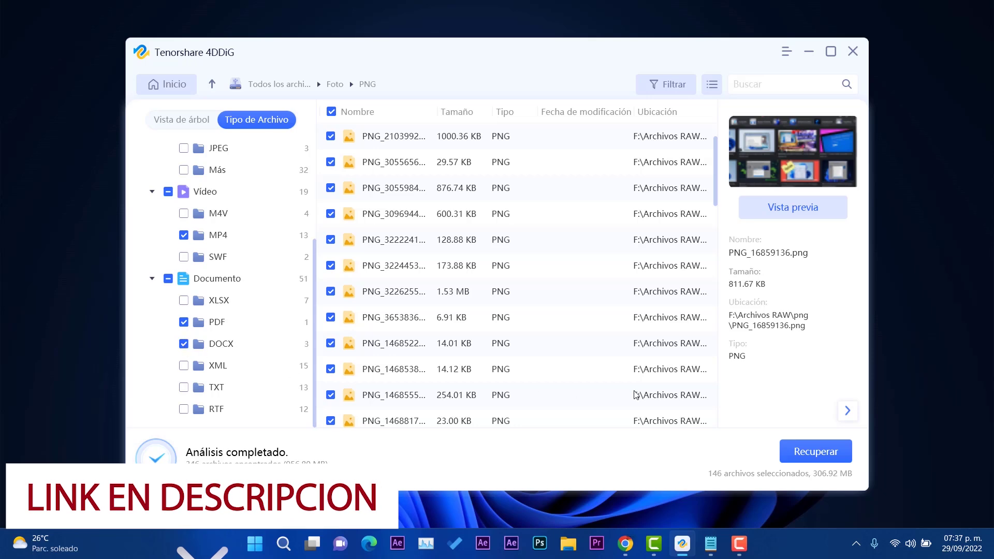
Step: Recover the selected files to Escritorio and dismiss the completion dialog
left_click(831, 455)
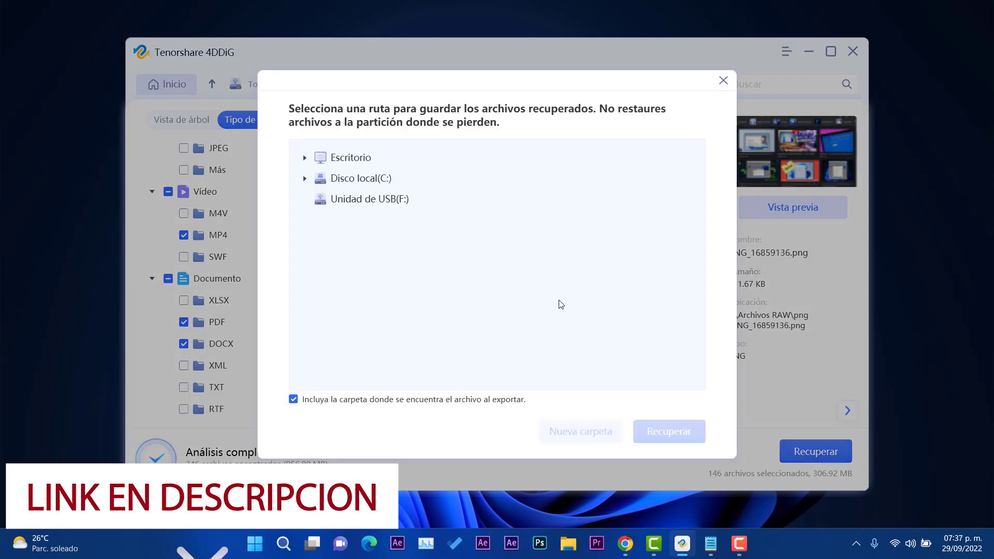
left_click(305, 158)
left_click(342, 164)
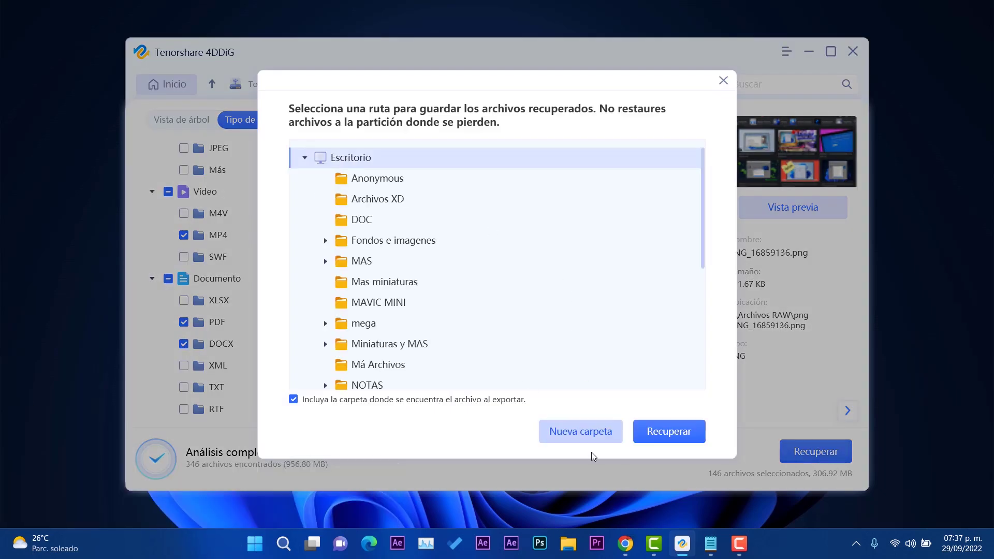
left_click(671, 431)
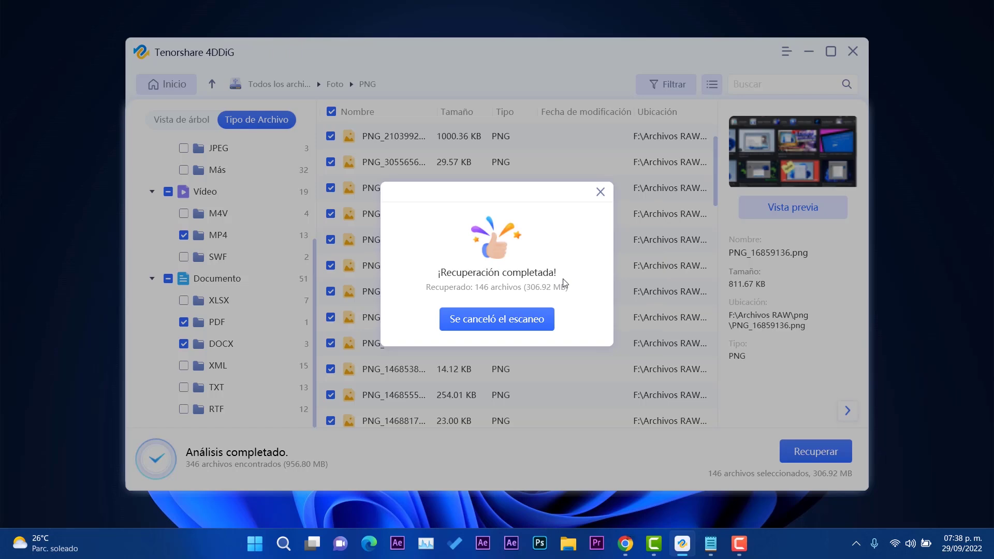
left_click(599, 191)
Step: Switch to File Explorer and check the recovered documents in the DOCX and PDF folders inside 4DDIG_20220929_193800 on Escritorio
left_click(810, 51)
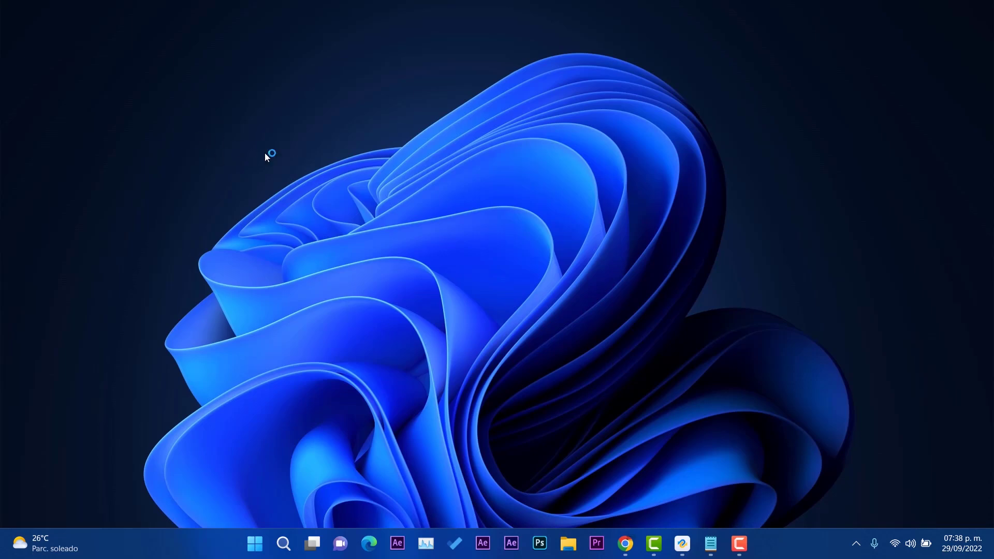
key("super+e")
left_click(49, 161)
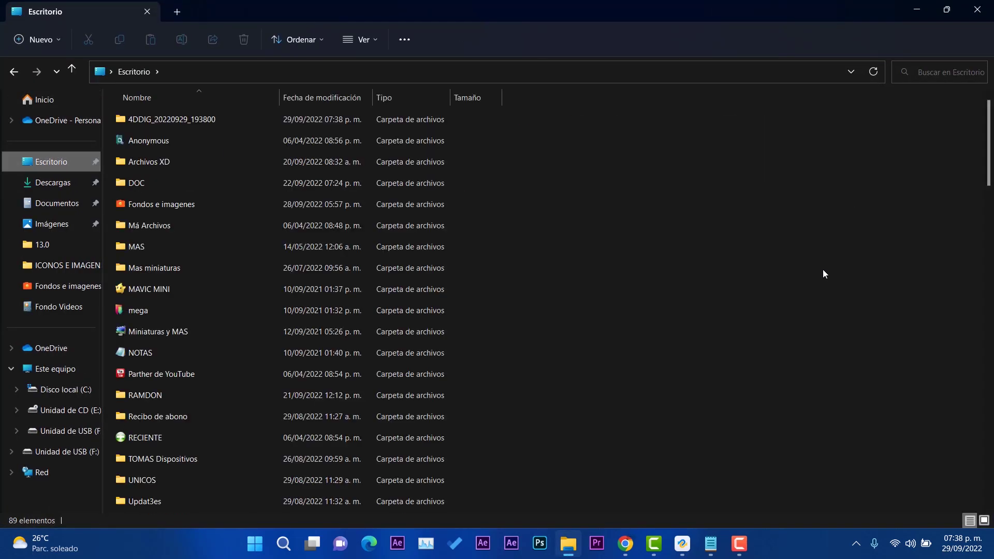
double_click(225, 122)
double_click(170, 120)
double_click(166, 121)
double_click(226, 120)
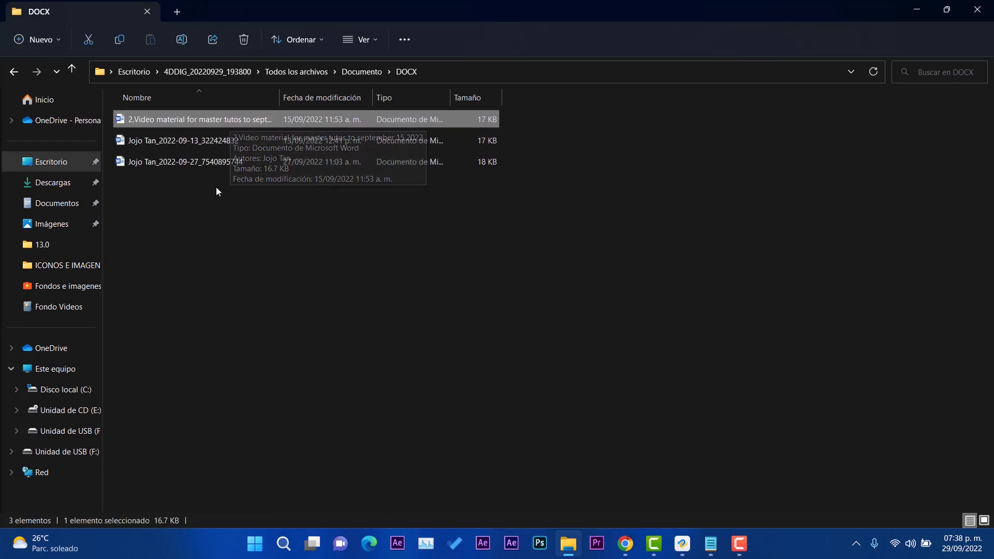
key("alt+Left")
double_click(160, 144)
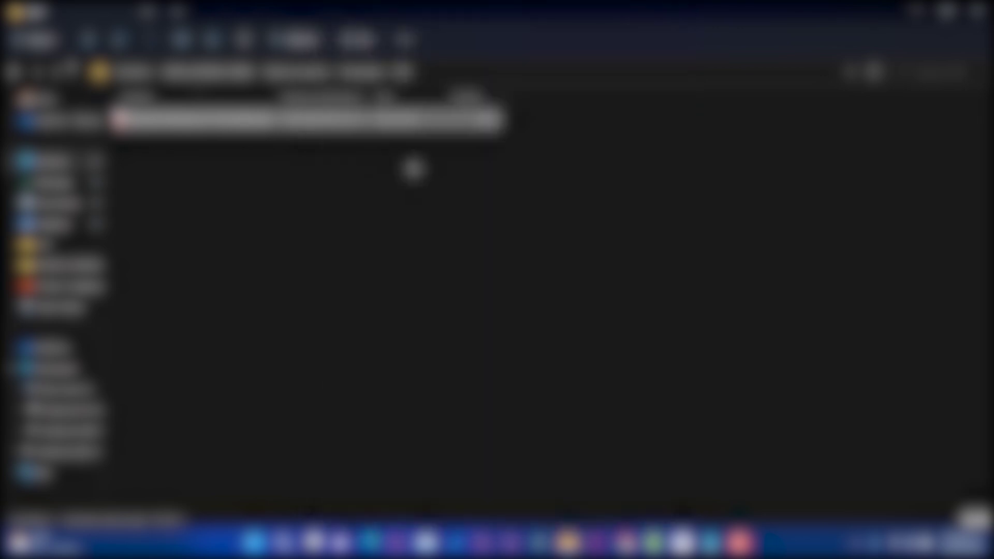
Step: Look through the recovered images in the JPG folder under Foto
key("alt+Left")
key("alt+Left")
double_click(146, 140)
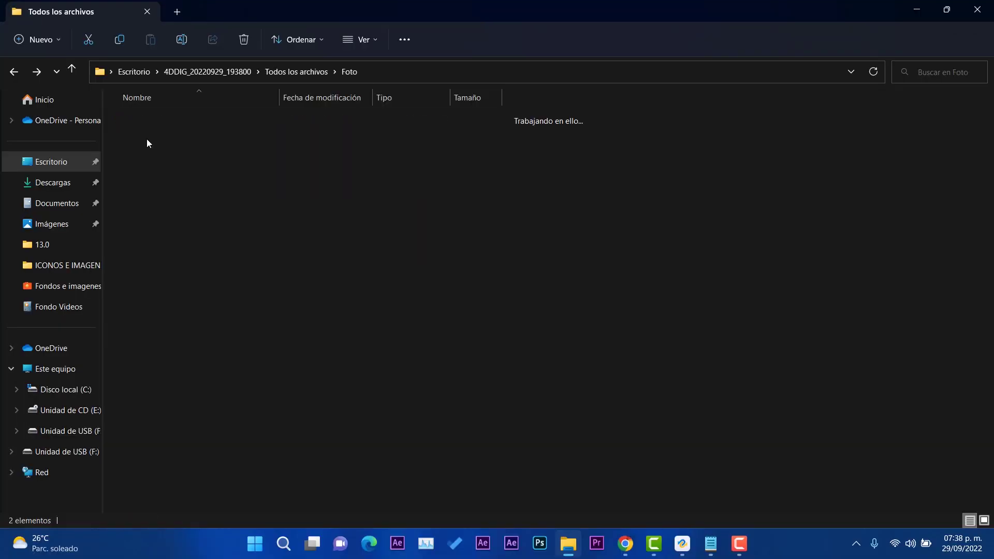
double_click(147, 126)
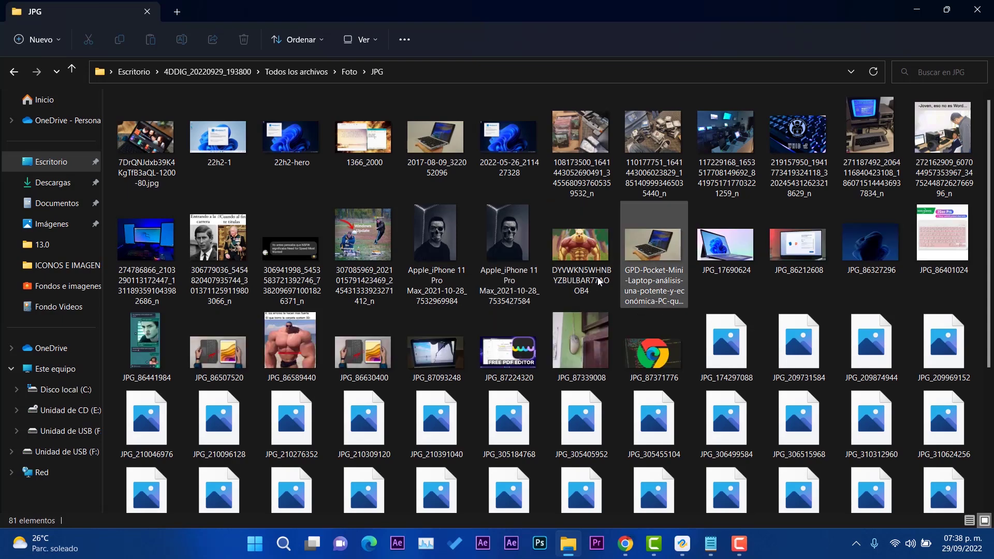
scroll(511, 361, "down", 5)
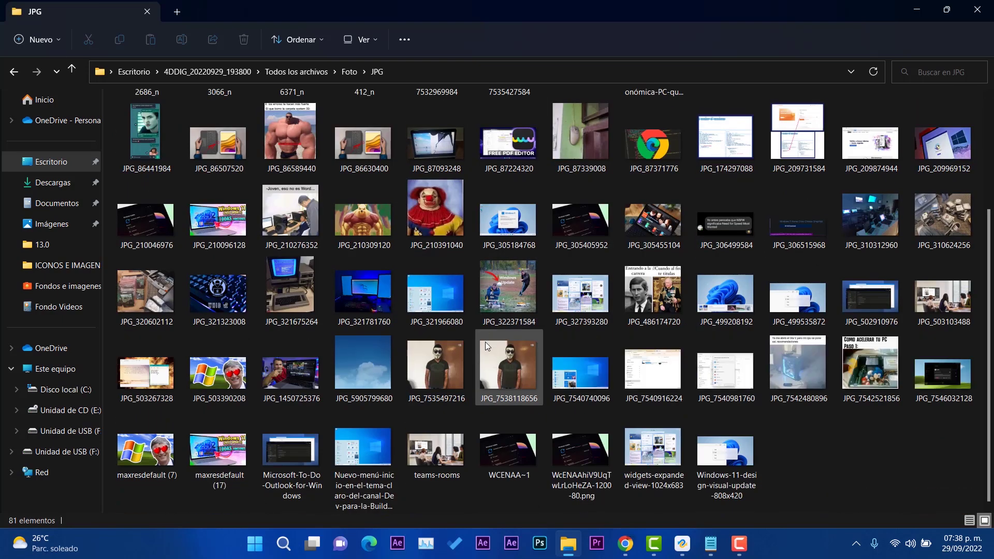
scroll(485, 342, "up", 5)
Step: Check the recovered PNG folder, viewing PNG_322445312 and the images after it up to PNG_365383680.png at full size
key("alt+Left")
double_click(144, 140)
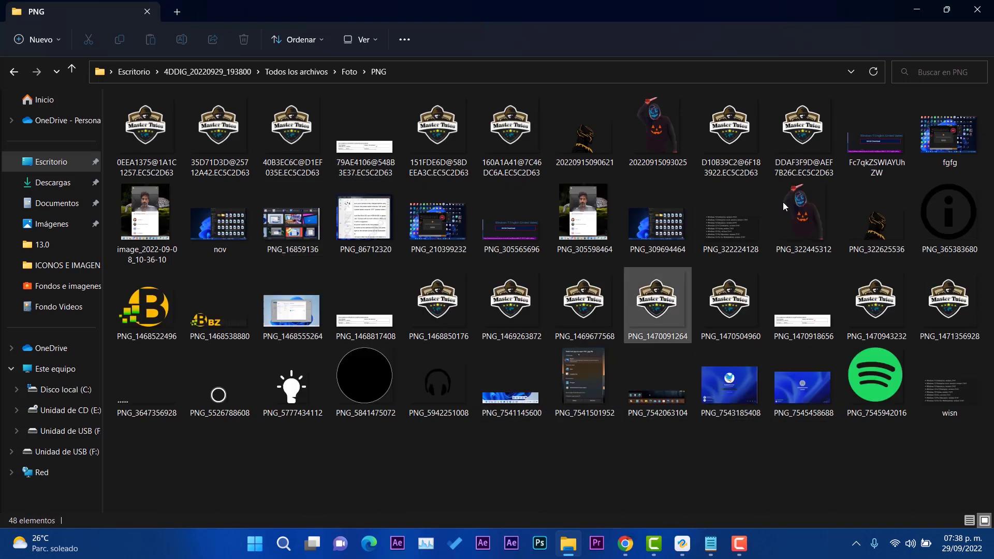
double_click(799, 213)
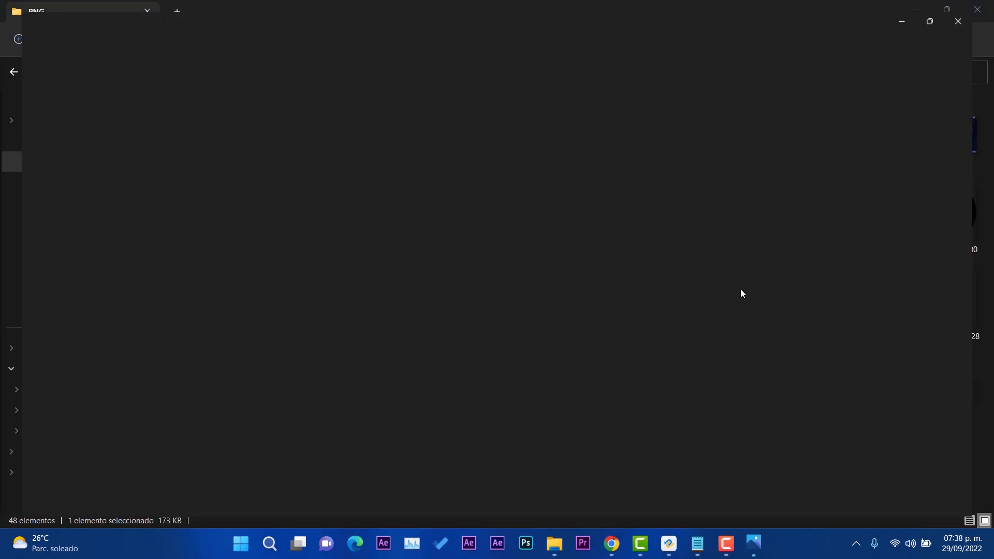
left_click(967, 277)
left_click(967, 277)
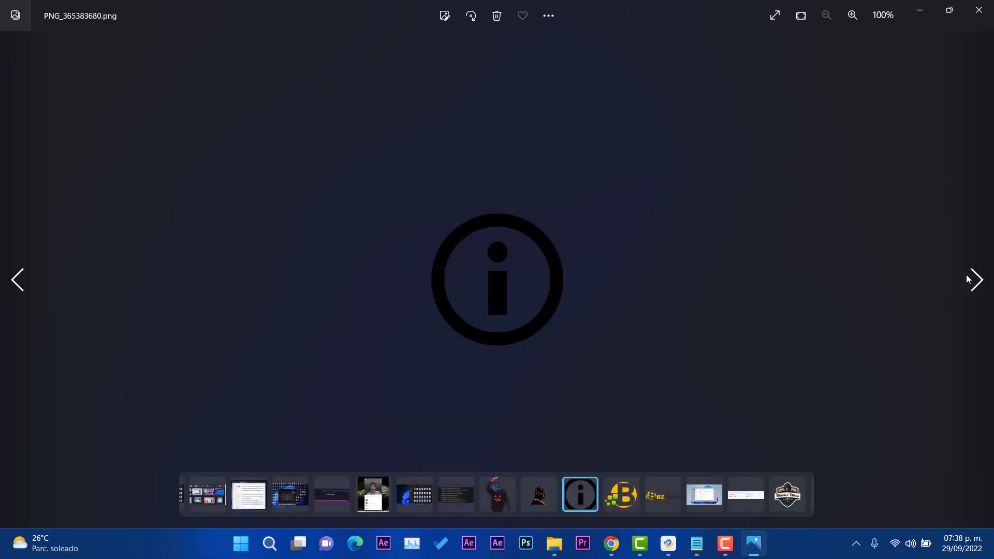
left_click(978, 9)
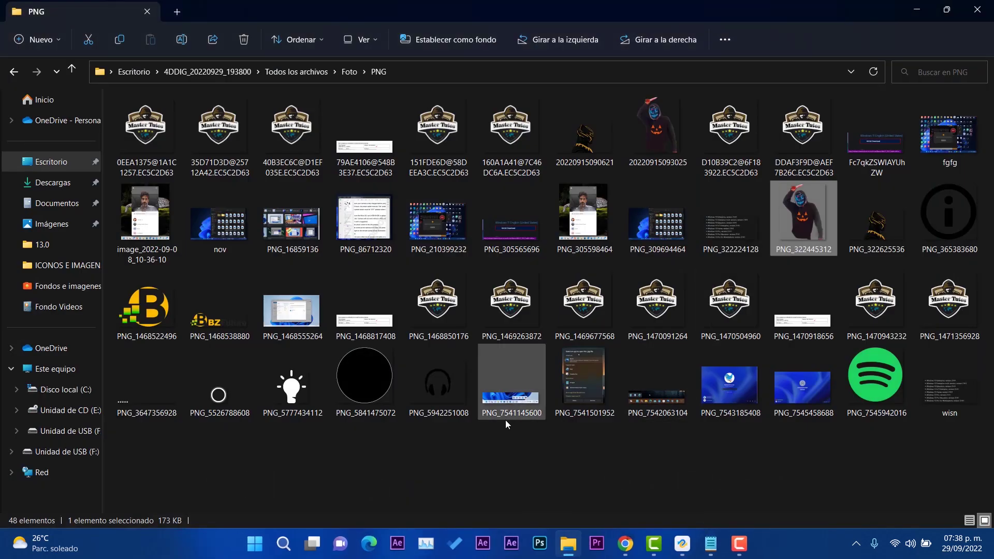
Step: Check the recovered videos in the MP4 folder under Vídeo and close File Explorer
key("alt+Up")
key("alt+Up")
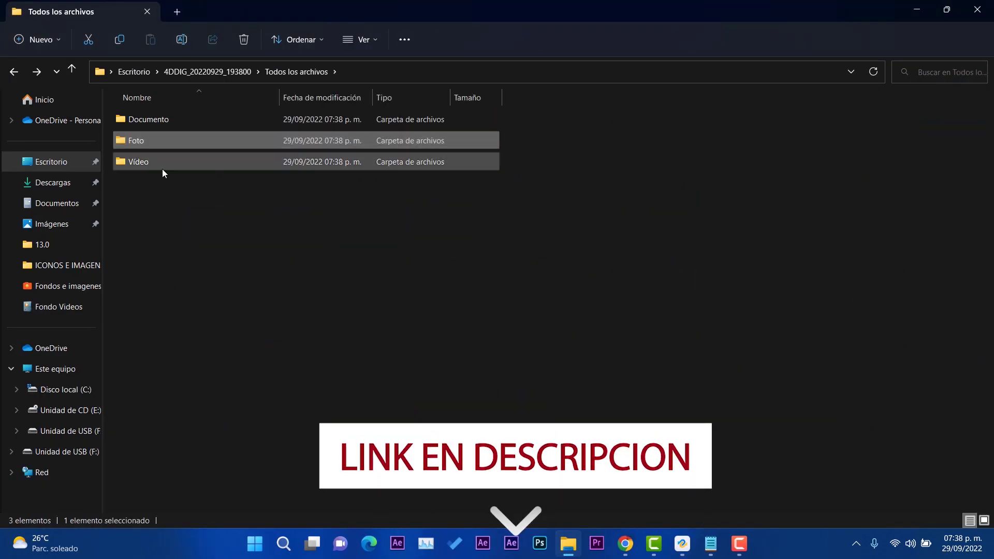
double_click(163, 166)
double_click(157, 126)
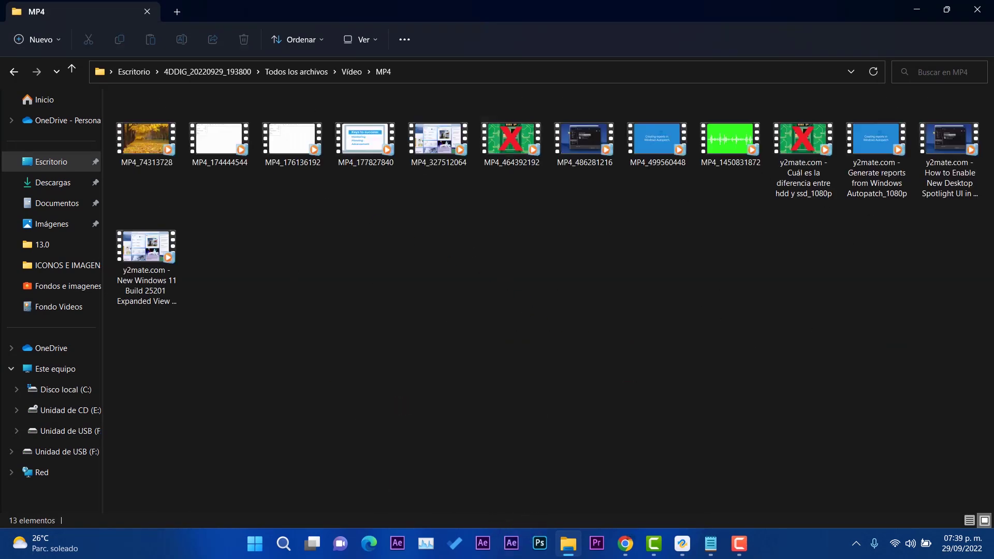
left_click(977, 9)
Step: Switch back to Tenorshare 4DDiG and leave the scan results for its home page
left_click(684, 544)
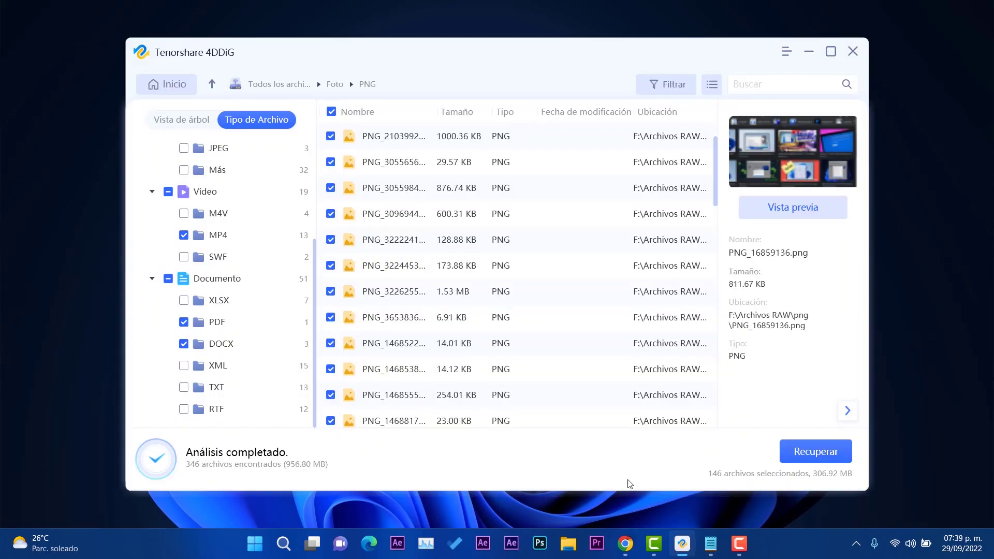
left_click(159, 87)
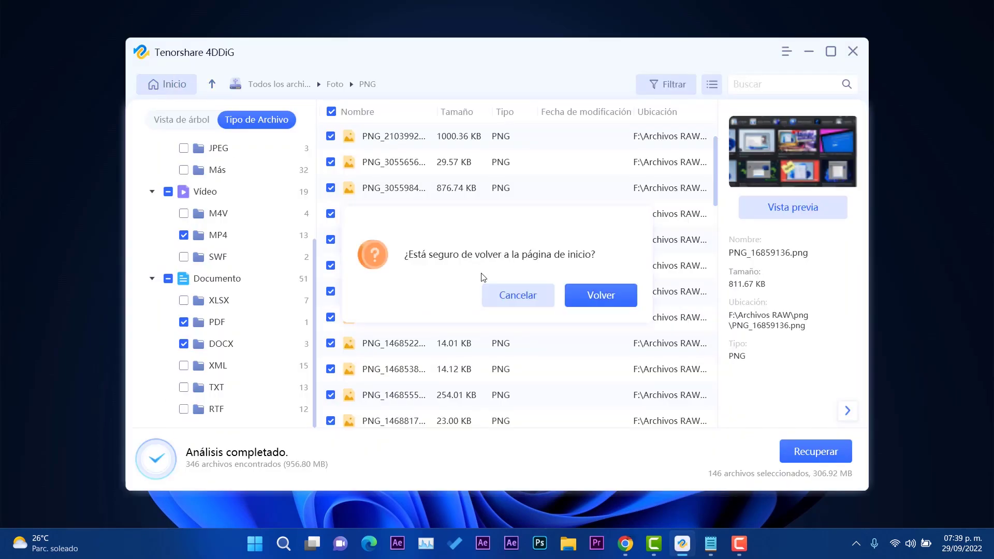
left_click(626, 300)
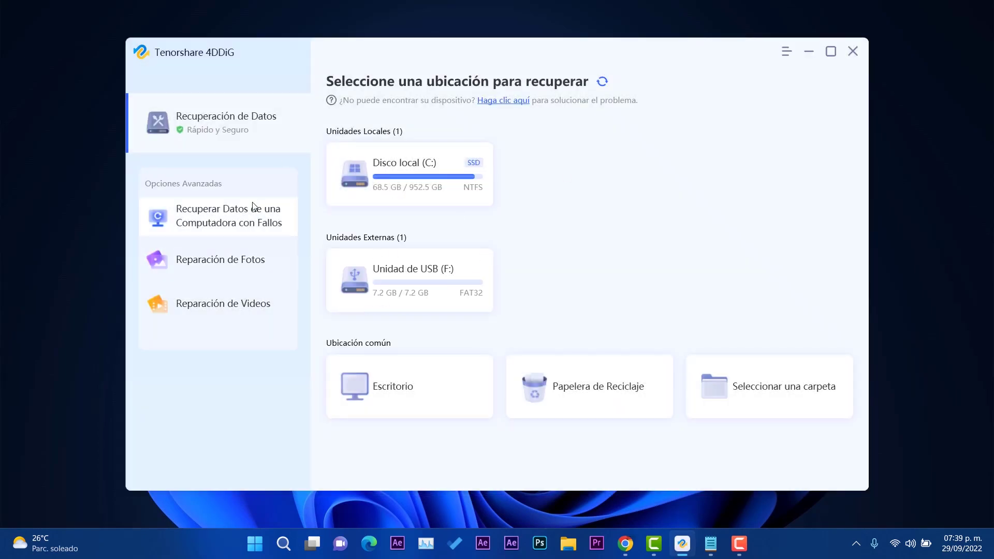
Step: View the crashed-computer data recovery and photo repair pages, returning to the home page after each
left_click(243, 210)
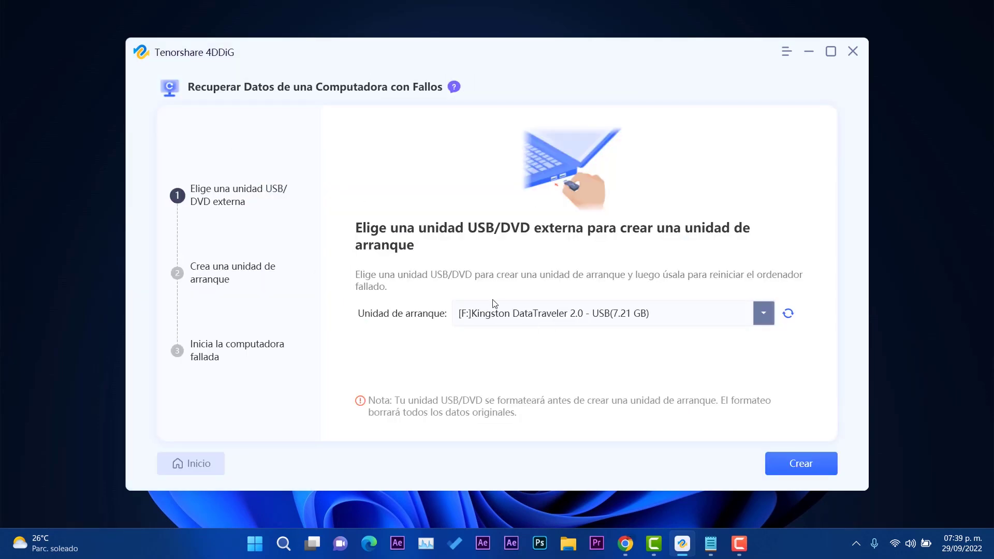
left_click(184, 458)
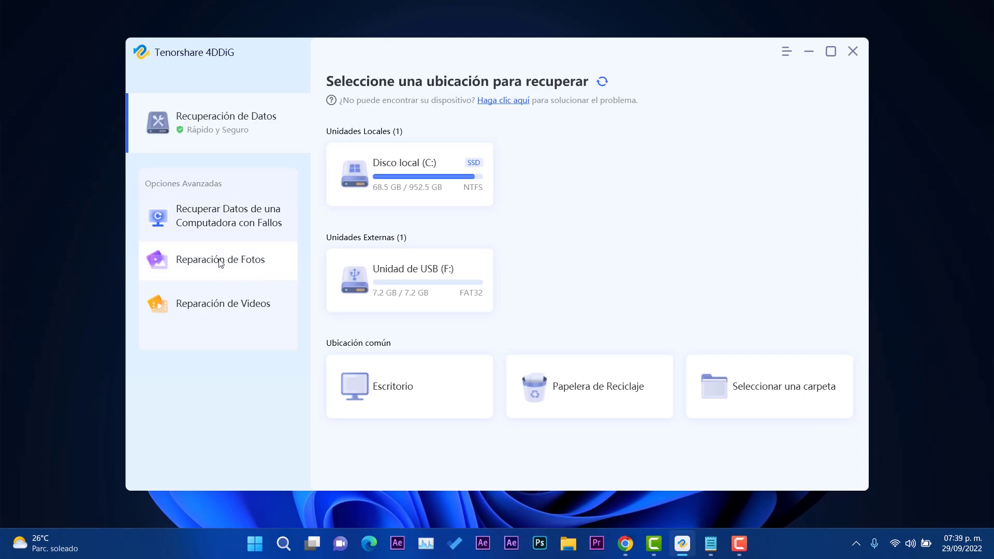
left_click(257, 259)
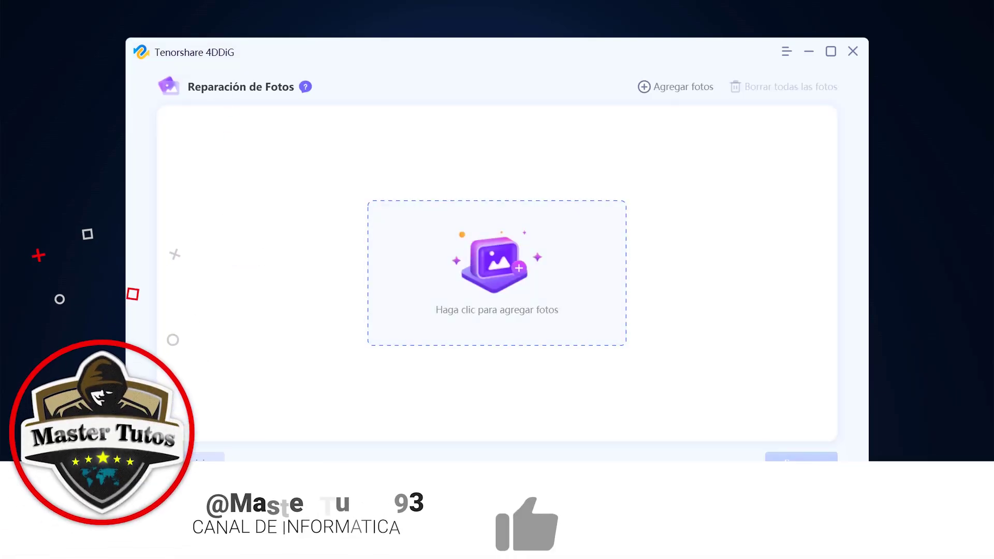
left_click(198, 455)
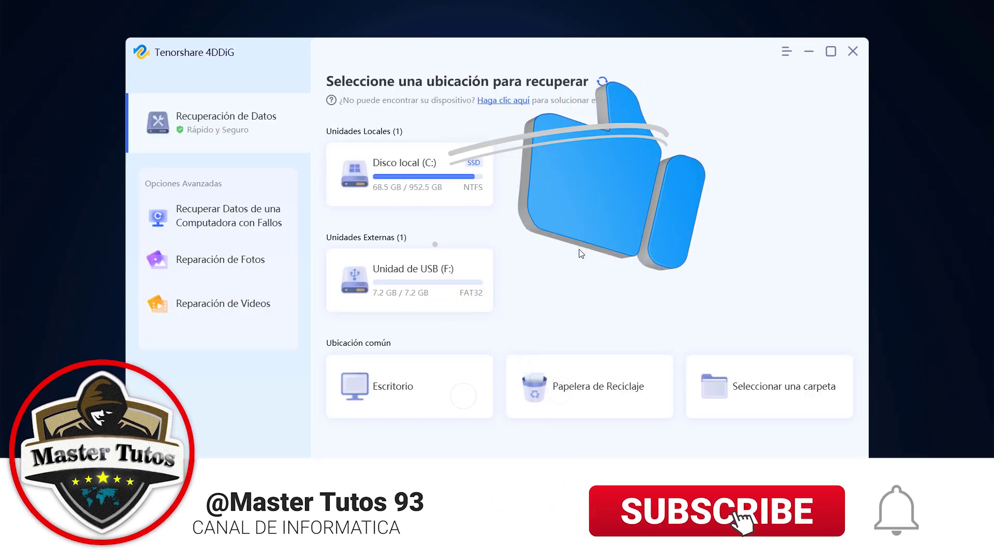